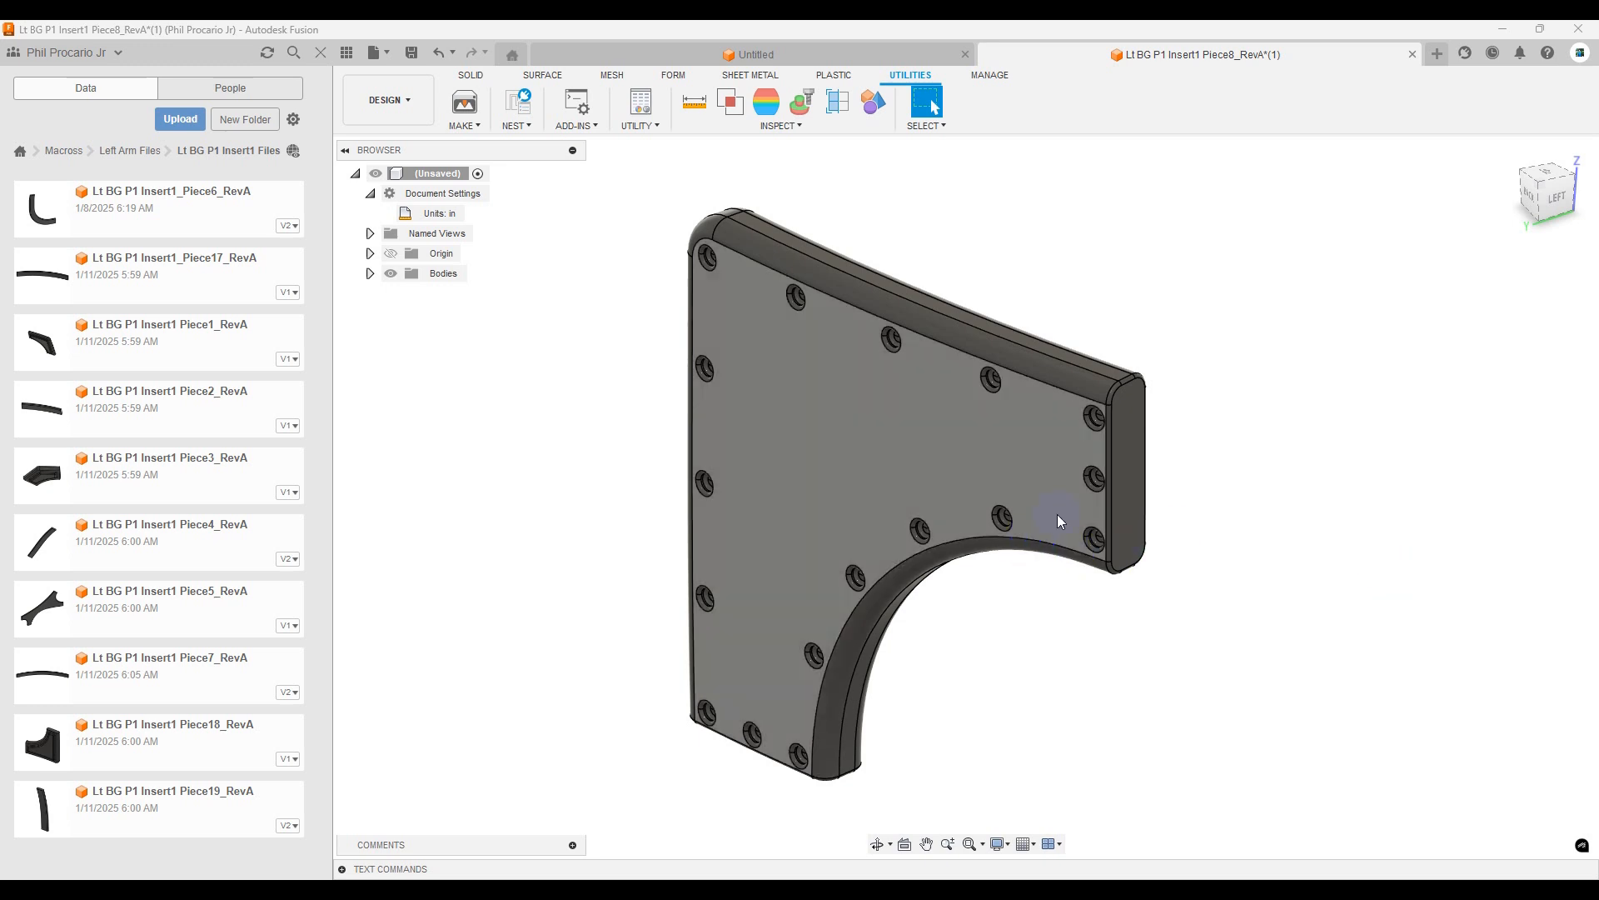
- Examine the insert plate's flat face, screw holes and rounded edges from several angles
shift+middle_drag(1071, 482, 1033, 490)
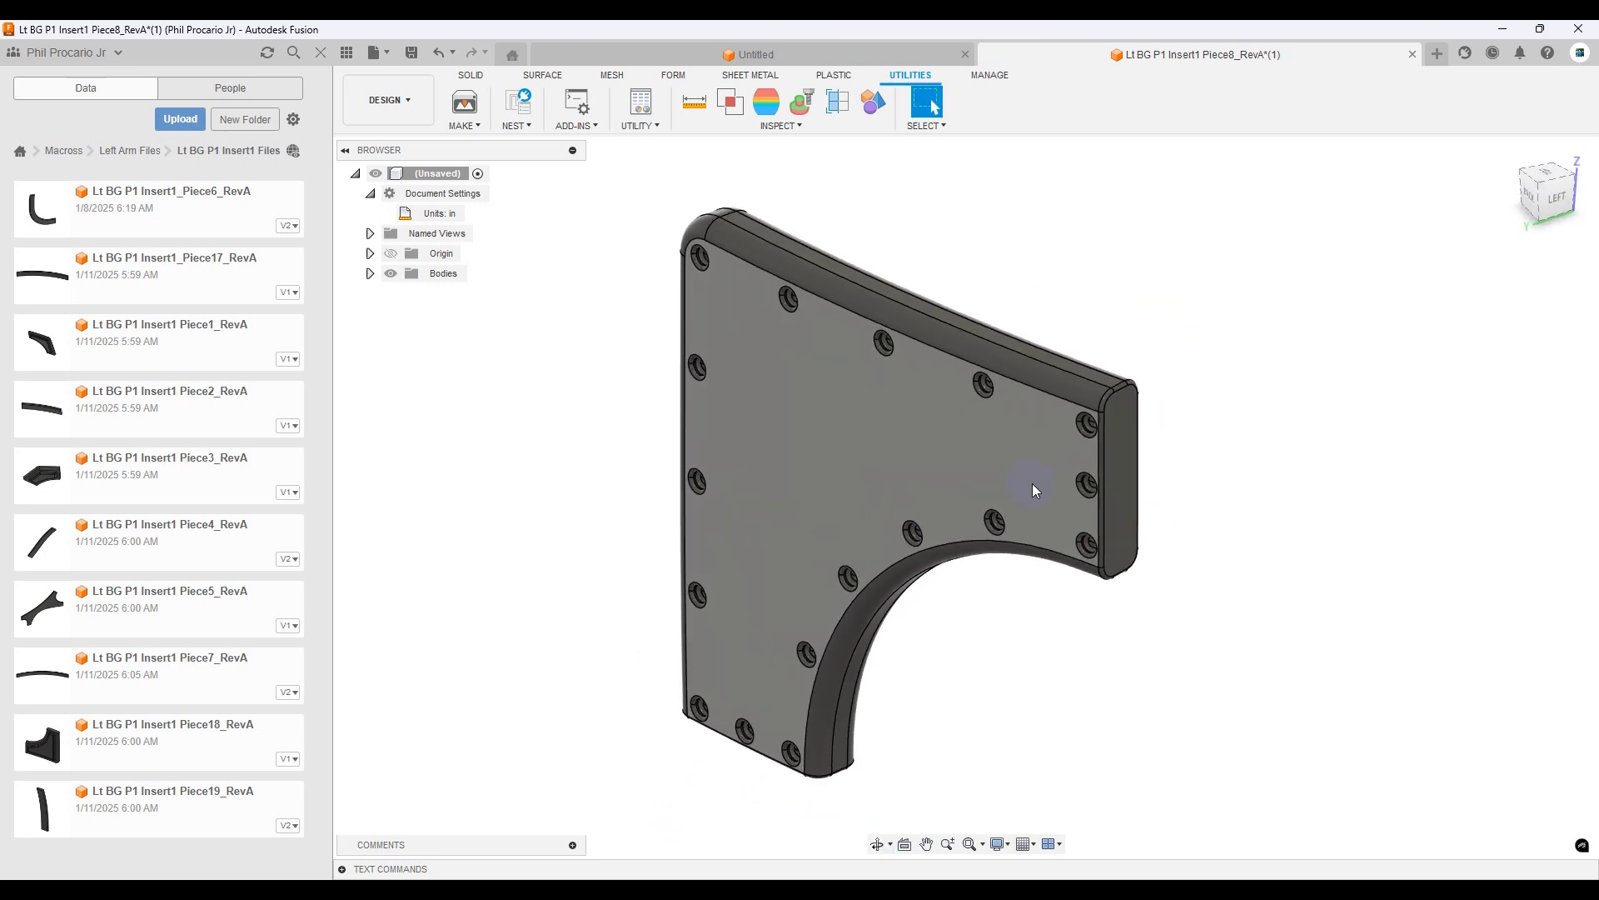
scroll(1152, 383, up, 4)
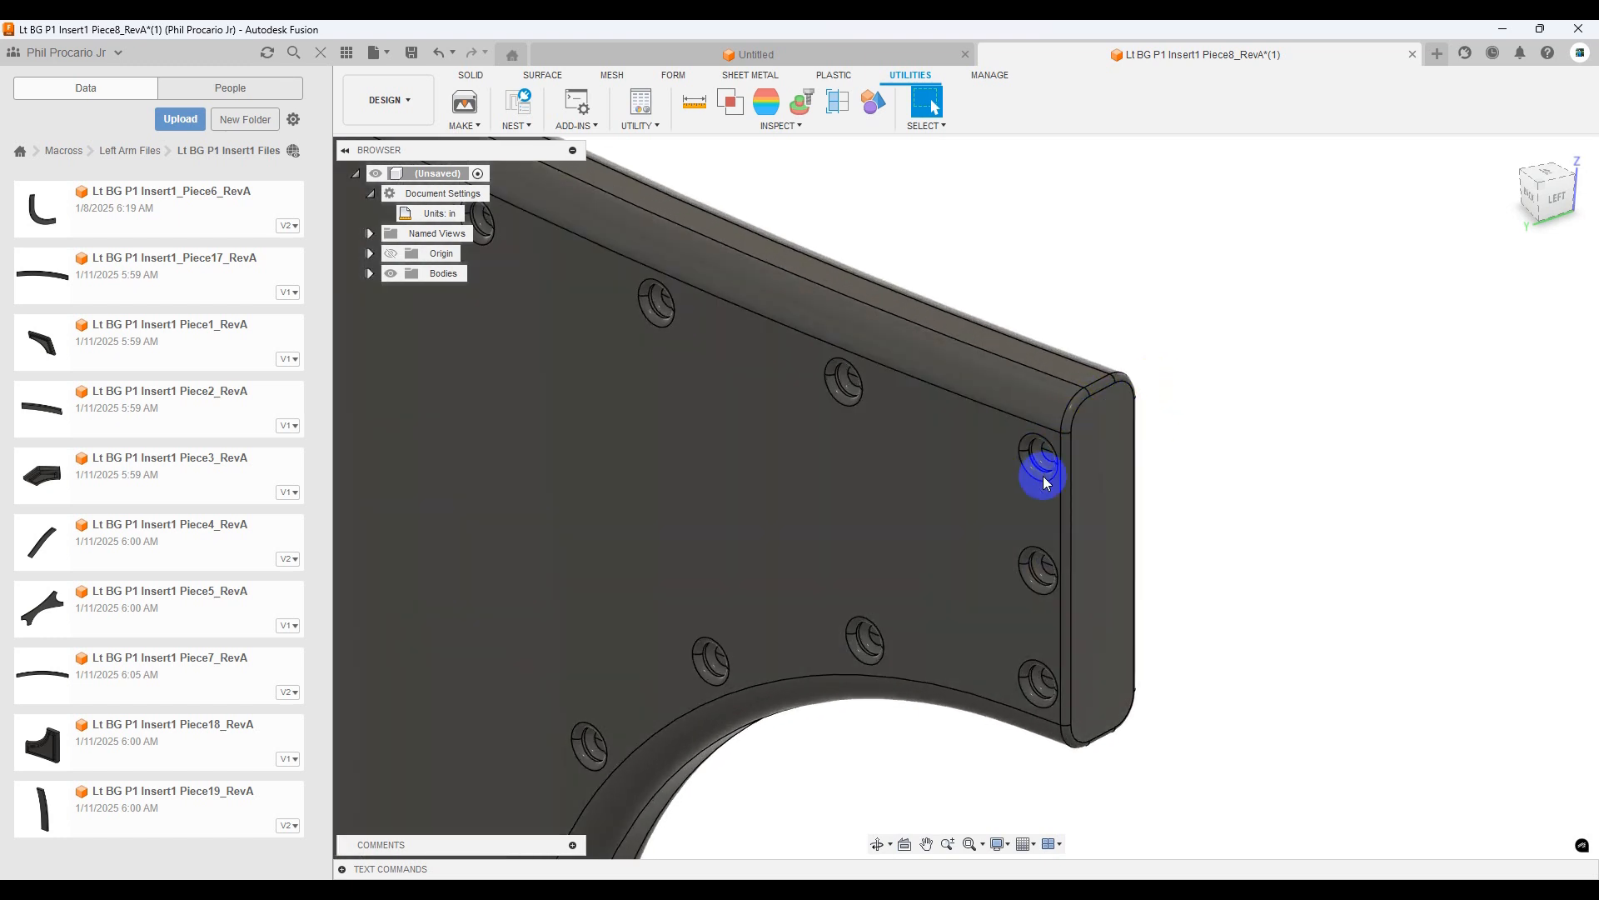
scroll(1048, 448, up, 2)
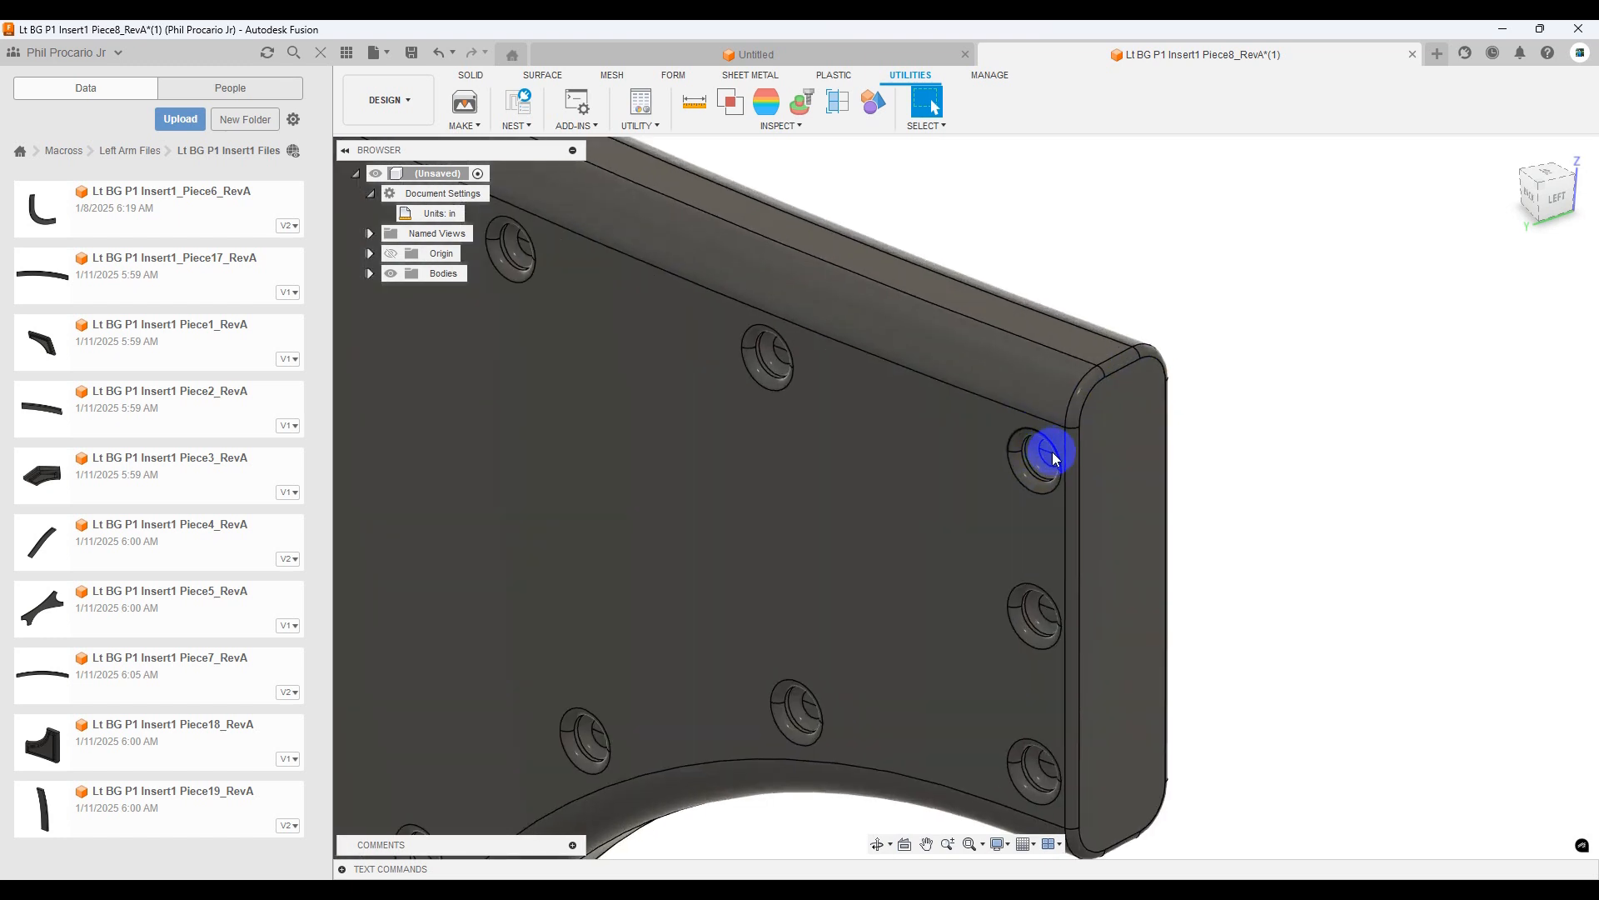
click(1013, 486)
mouse_move(1001, 517)
shift+middle_down()
mouse_move(978, 499)
mouse_move(1010, 447)
mouse_move(999, 498)
shift+middle_up()
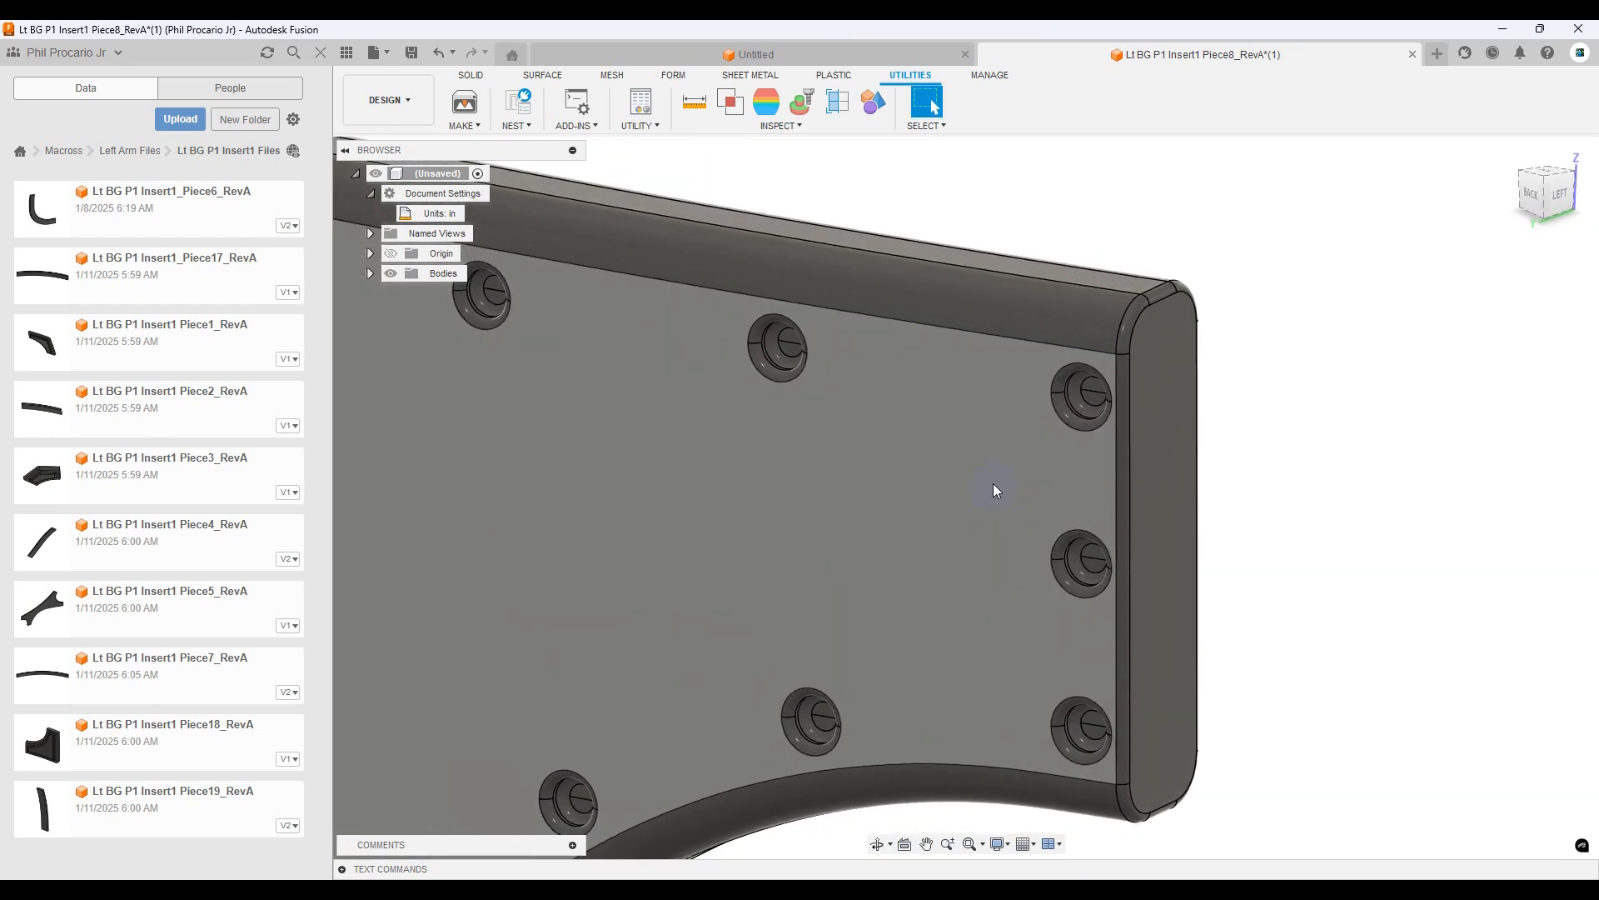
mouse_move(1004, 462)
middle_down()
mouse_move(892, 432)
mouse_move(946, 436)
mouse_move(871, 463)
mouse_move(844, 437)
mouse_move(910, 396)
mouse_move(892, 485)
mouse_move(893, 451)
mouse_move(1113, 446)
middle_up()
scroll(1047, 471, down, 4)
mouse_move(1006, 471)
shift+middle_down()
mouse_move(1028, 475)
mouse_move(910, 467)
mouse_move(864, 436)
mouse_move(1135, 421)
mouse_move(1117, 382)
shift+middle_up()
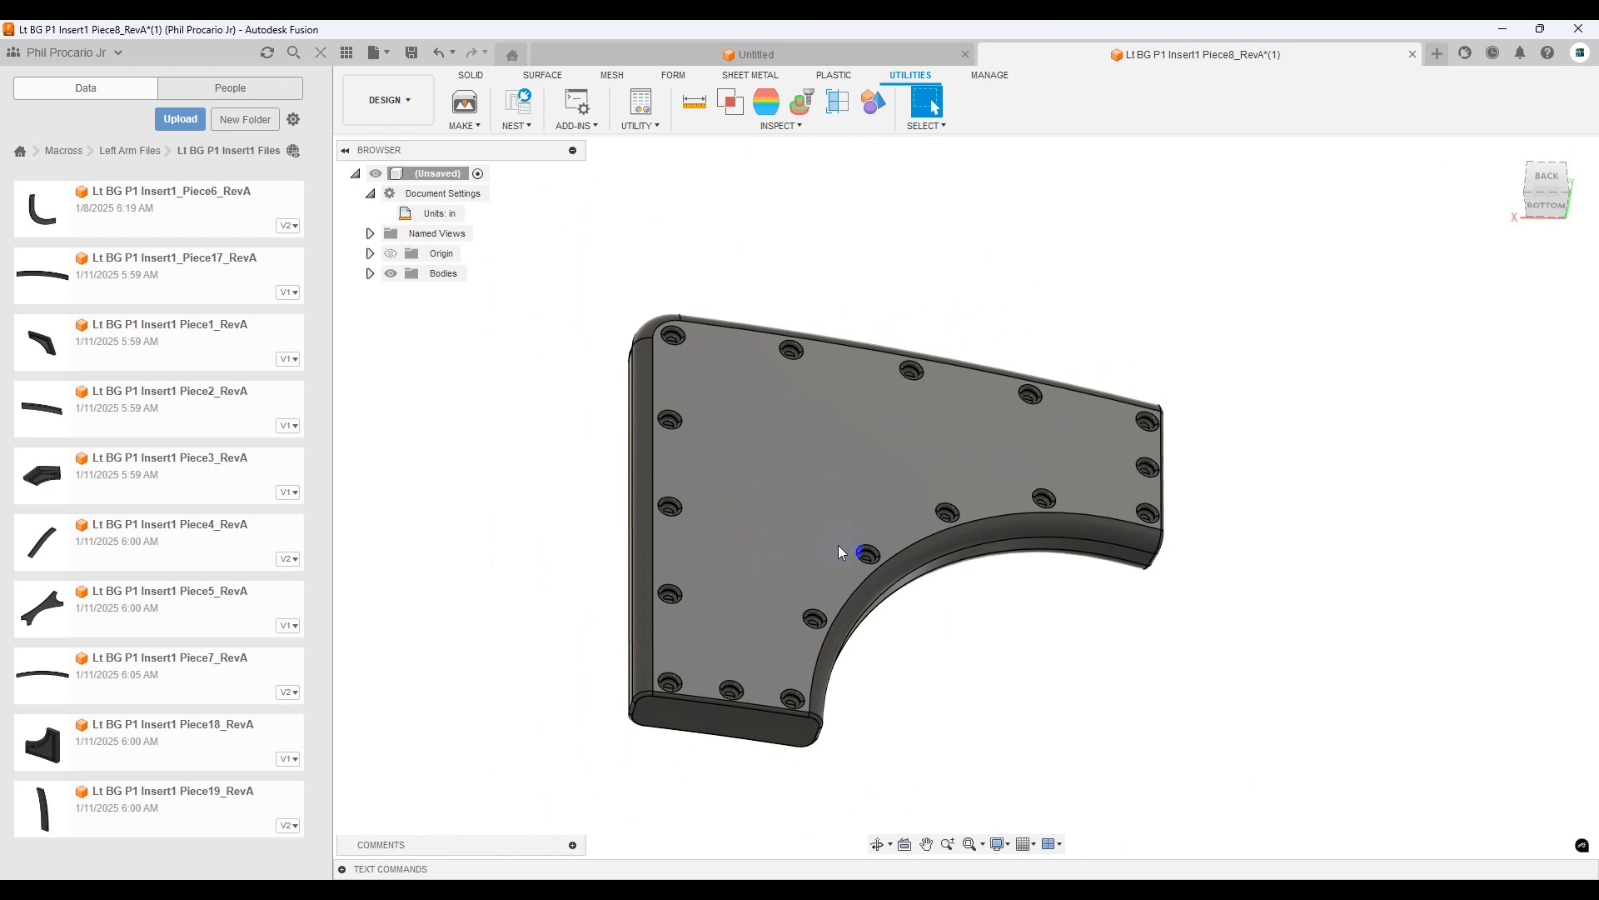
shift+middle_drag(940, 531, 985, 500)
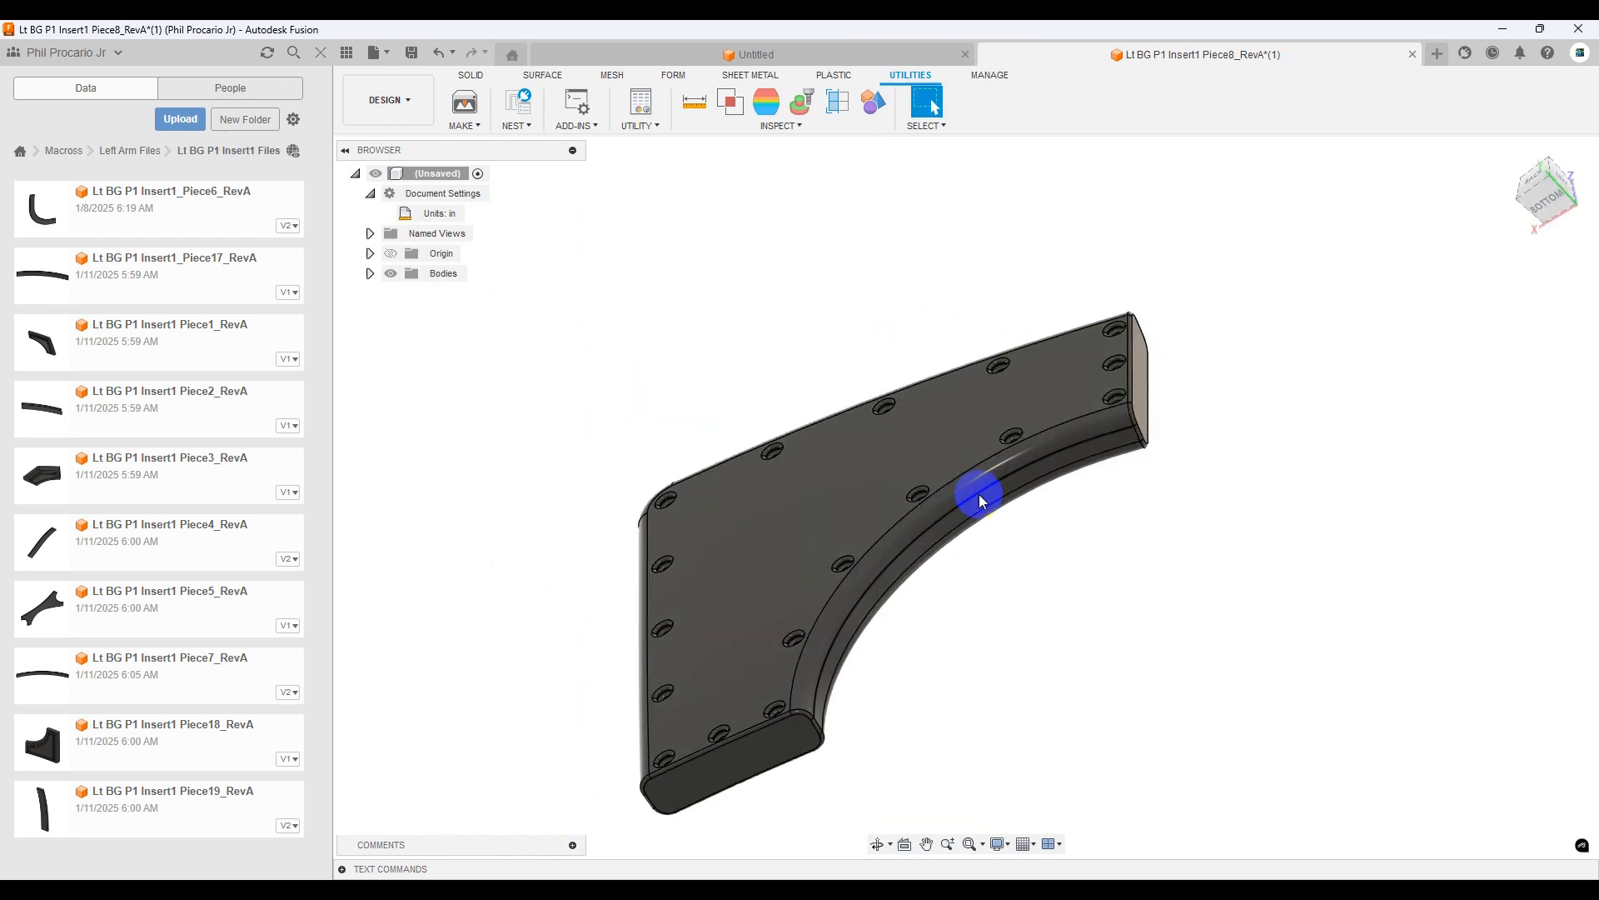
mouse_move(995, 531)
shift+middle_down()
mouse_move(921, 489)
mouse_move(897, 553)
mouse_move(971, 514)
shift+middle_up()
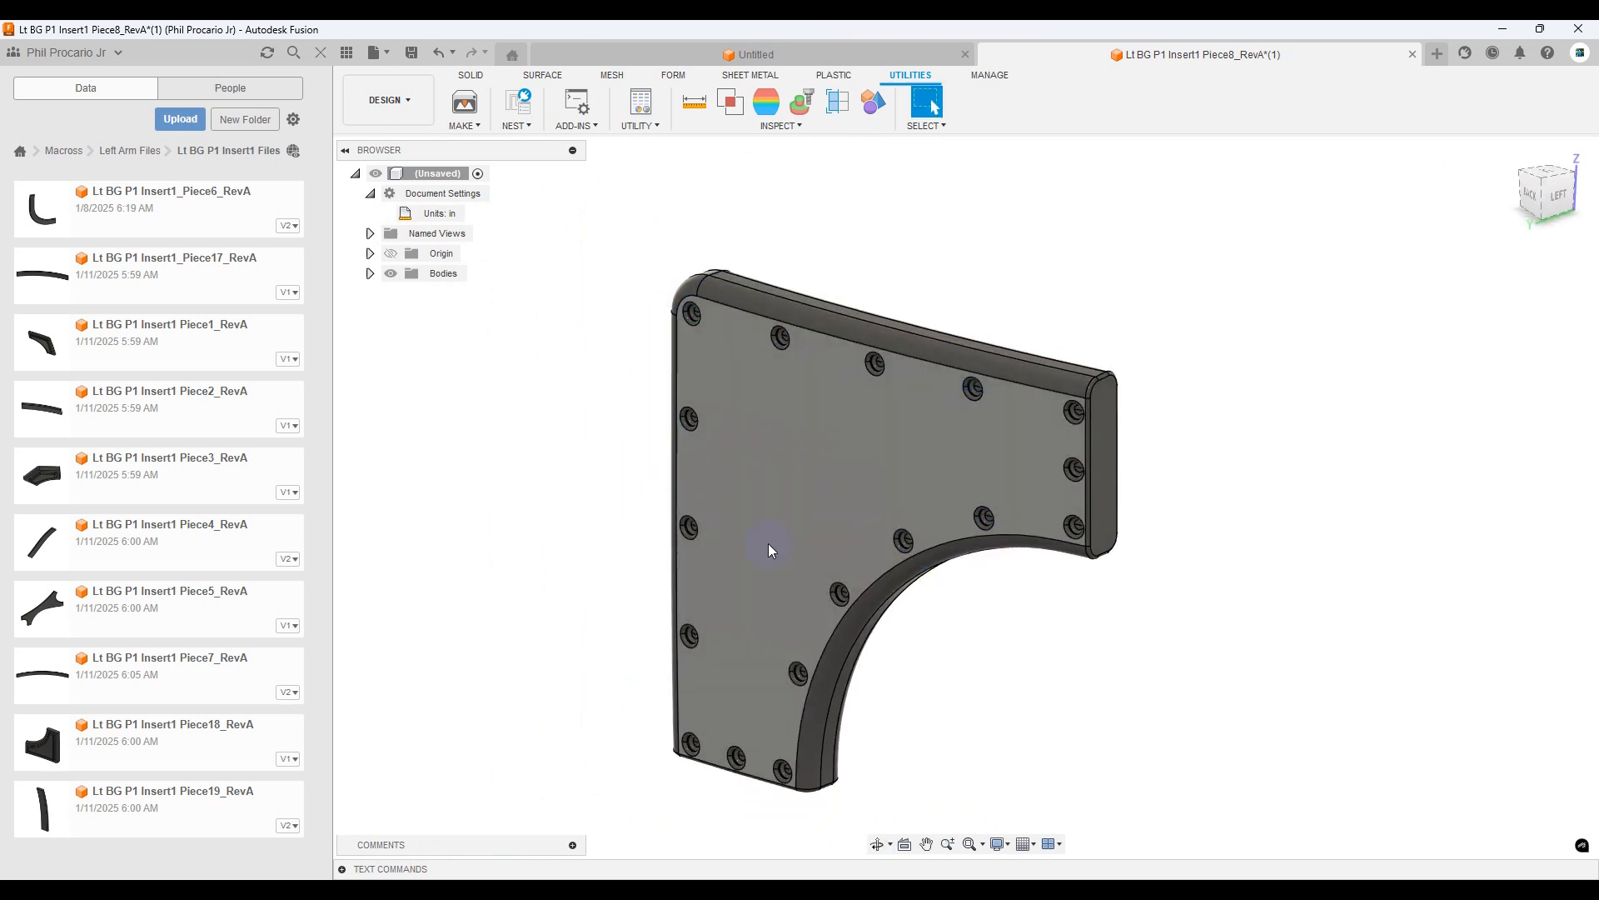
mouse_move(795, 541)
shift+middle_down()
mouse_move(875, 529)
mouse_move(793, 538)
shift+middle_up()
- Switch to Blender and turn off the wireframe overlay to view the rendered carbon-fiber insert from several angles
mouse_move(1241, 888)
click(1234, 816)
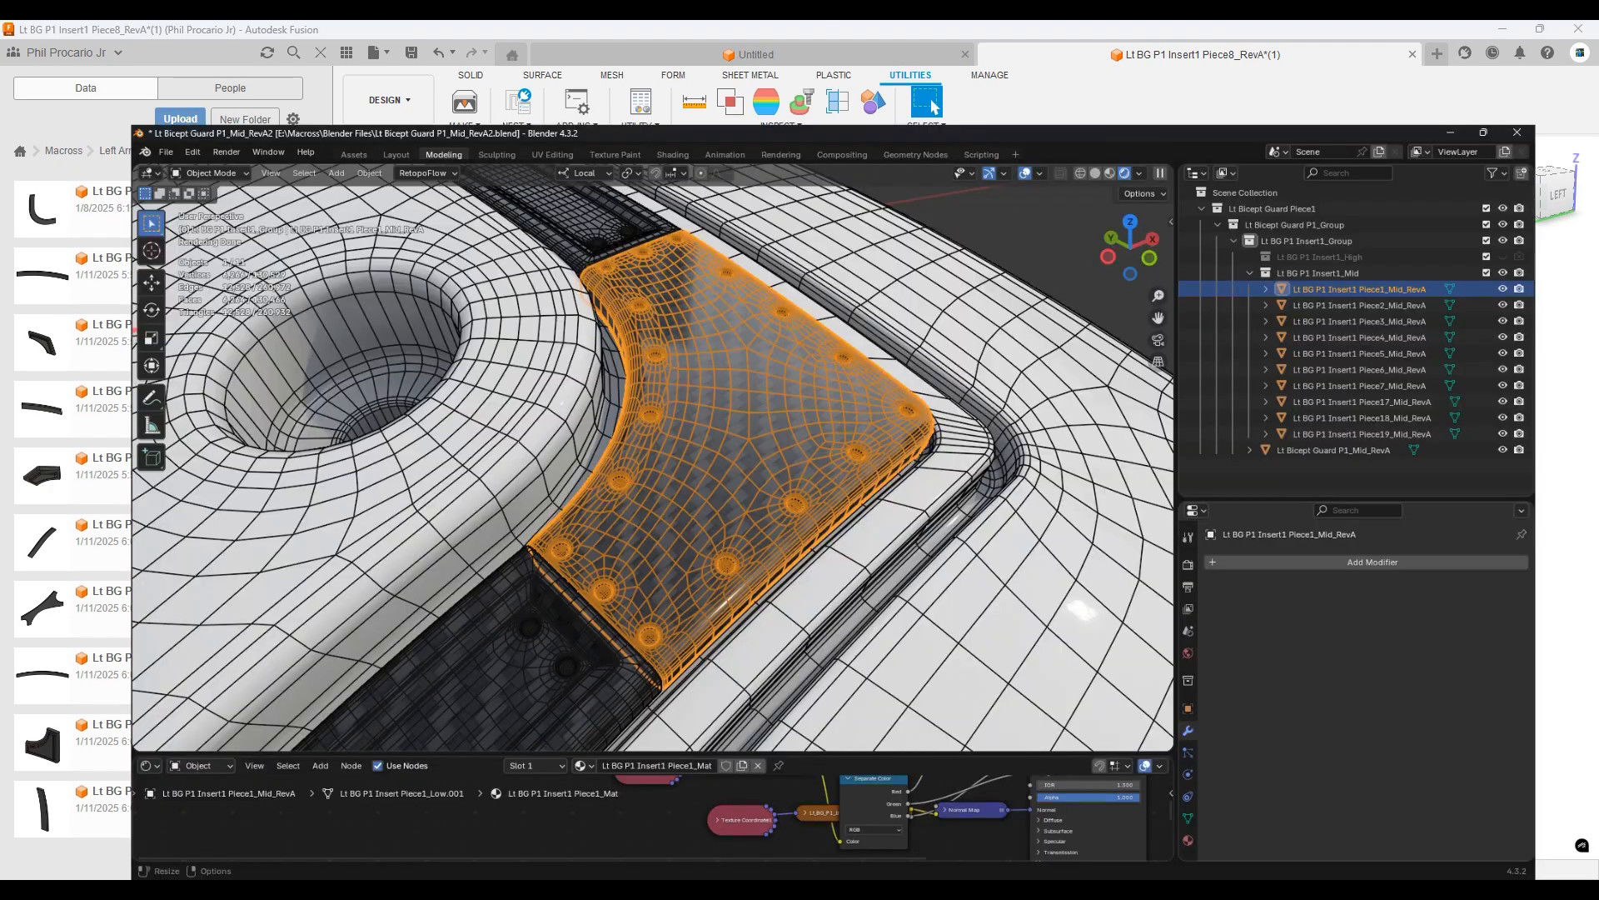
right_click(735, 334)
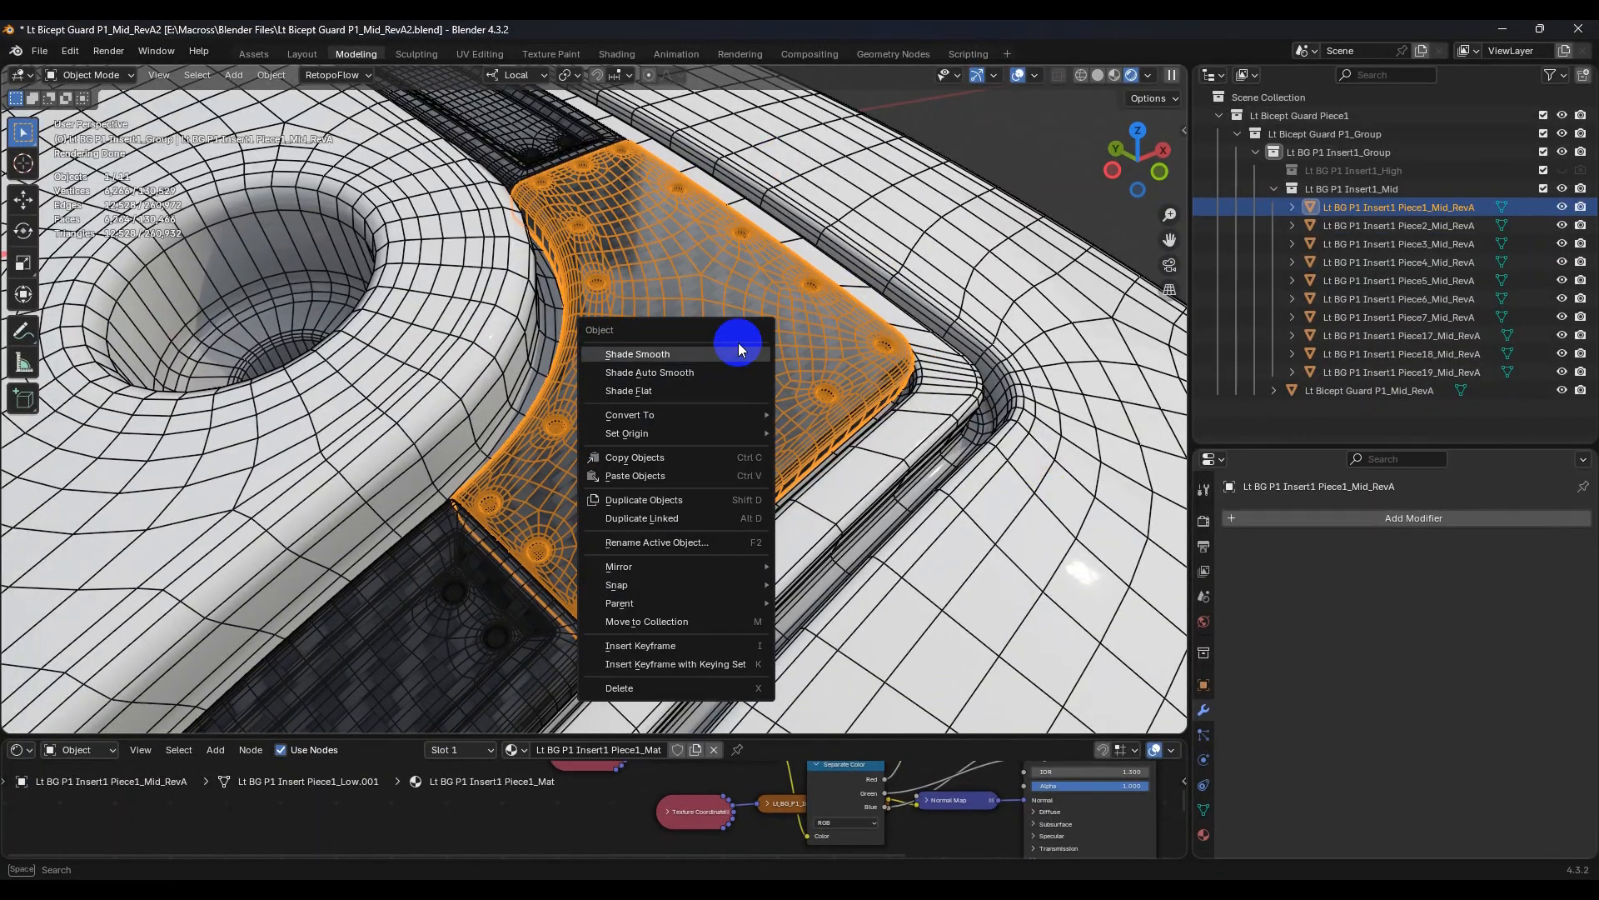
middle_drag(824, 331, 662, 381)
click(1036, 77)
click(922, 380)
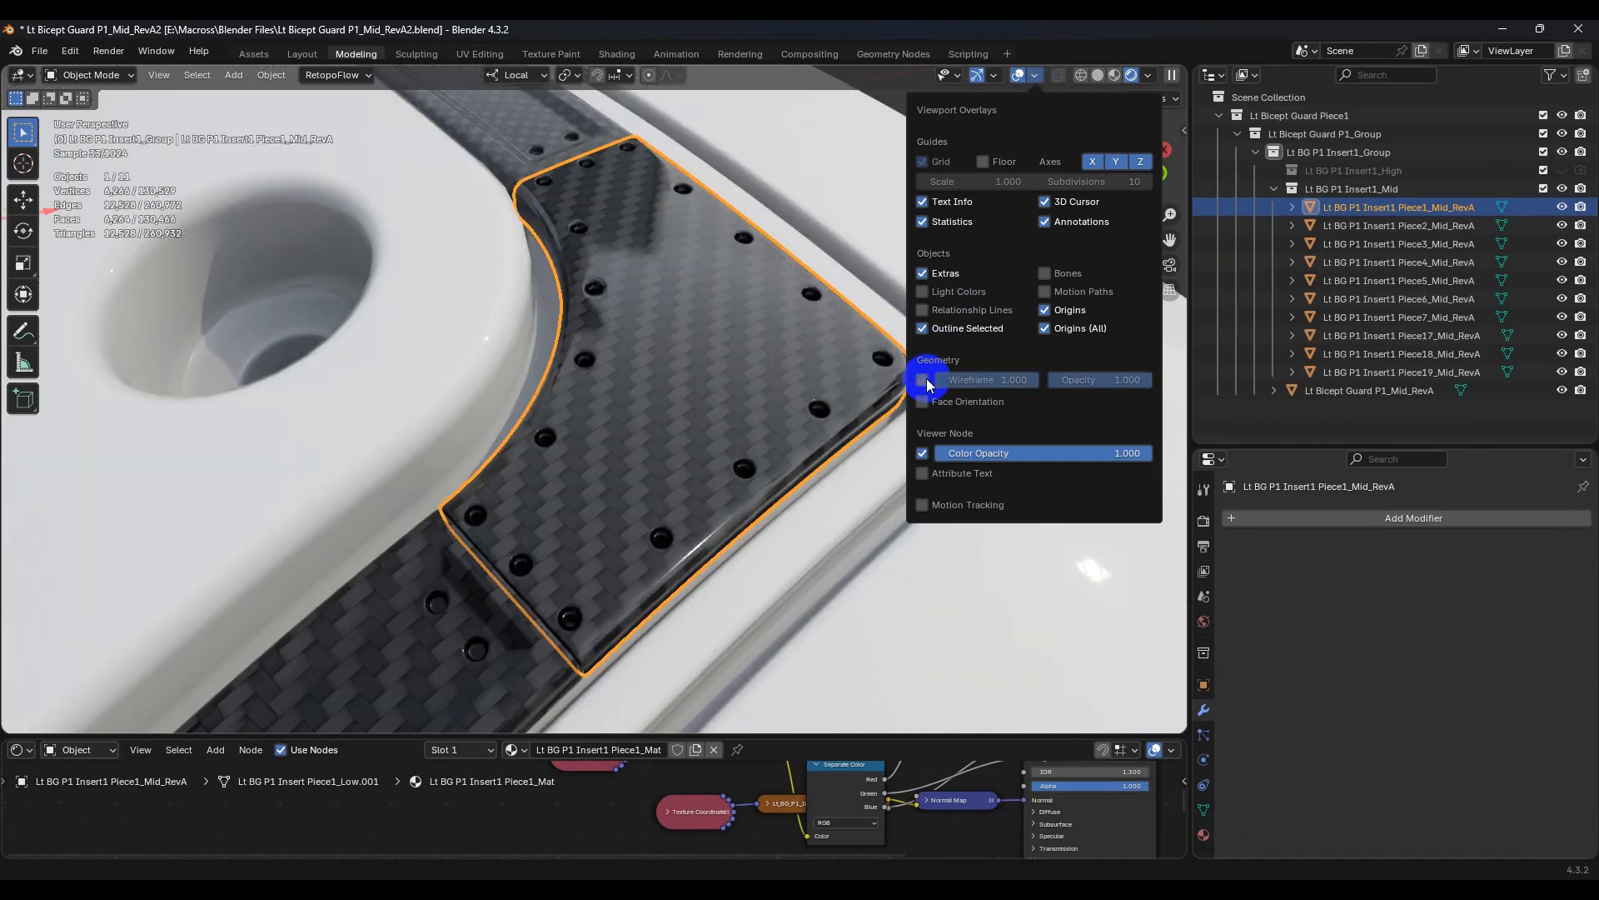
right_click(706, 405)
click(706, 406)
middle_drag(706, 405, 800, 437)
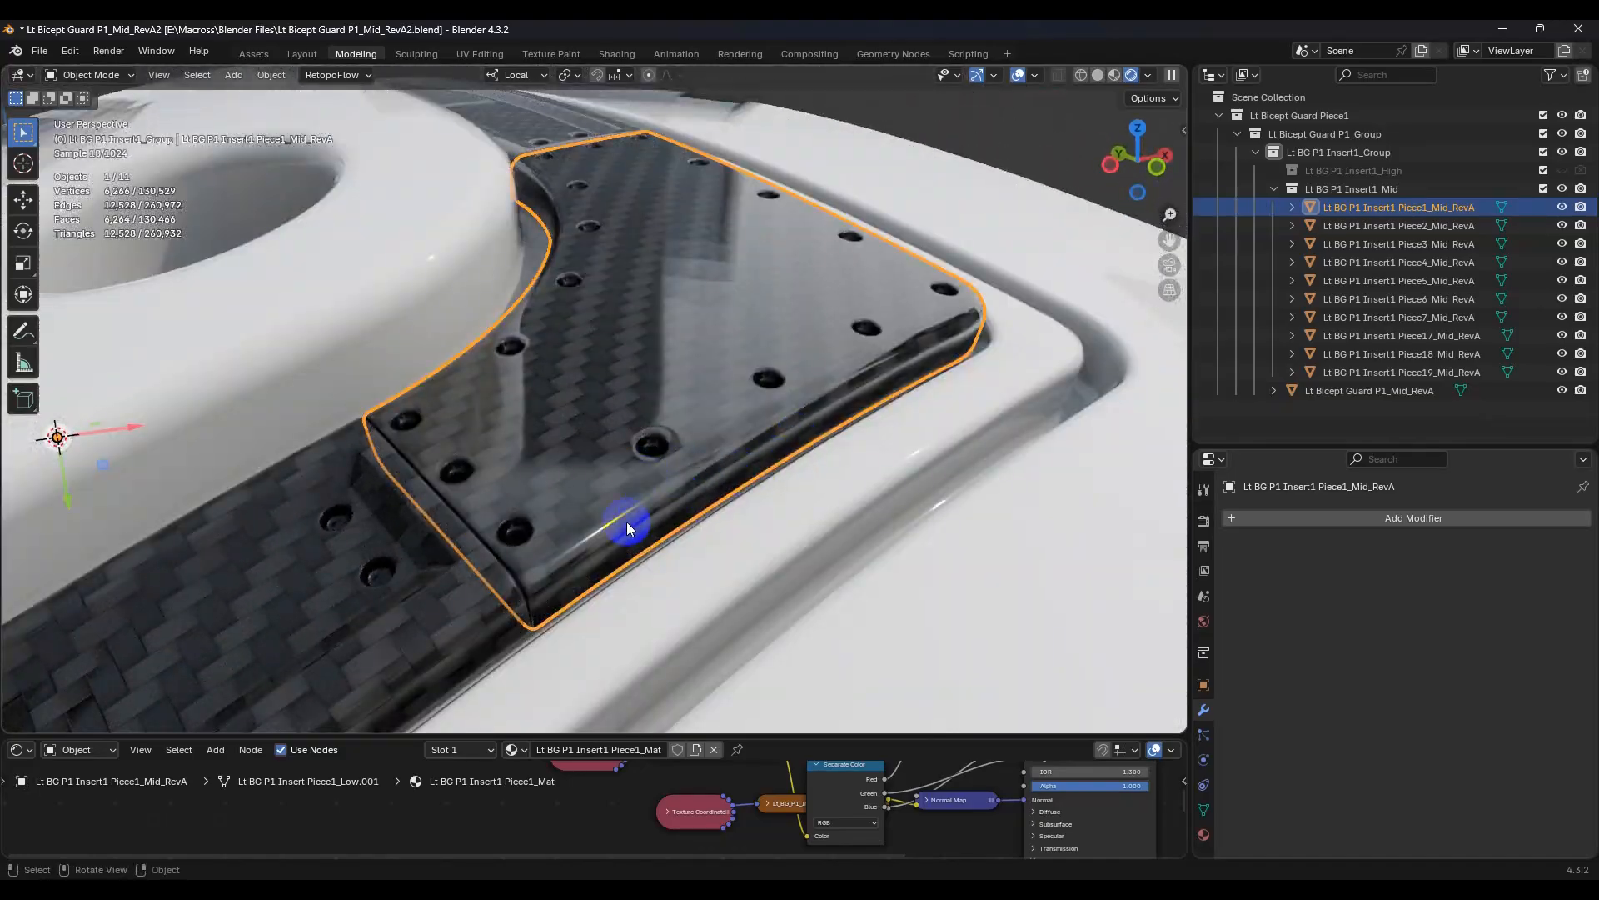
middle_drag(658, 452, 773, 362)
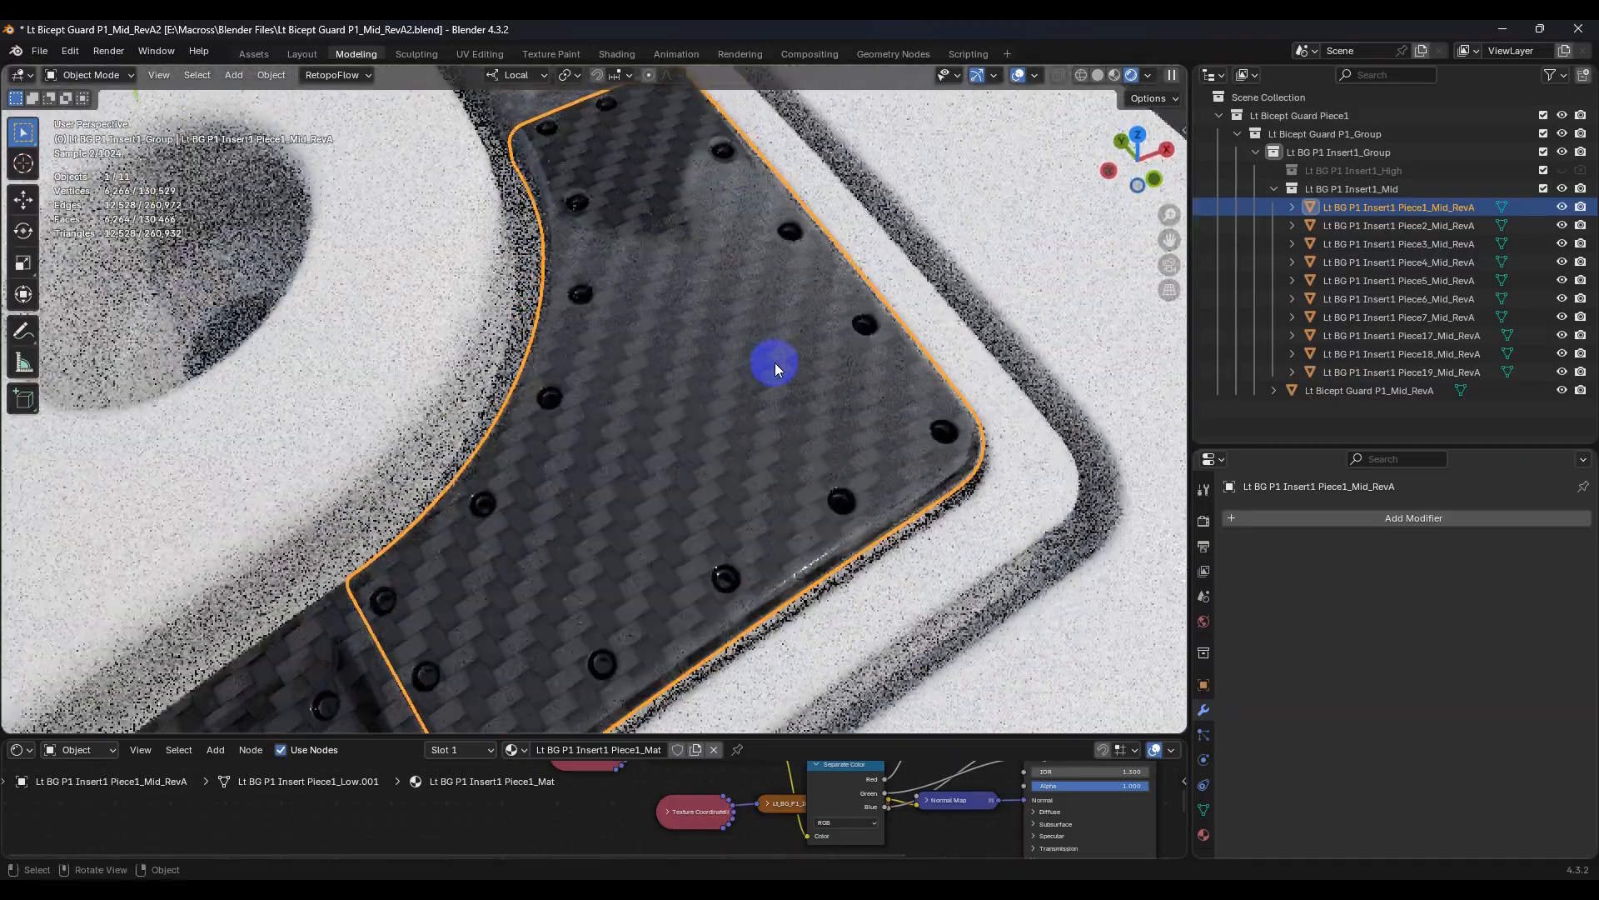
scroll(769, 363, down, 6)
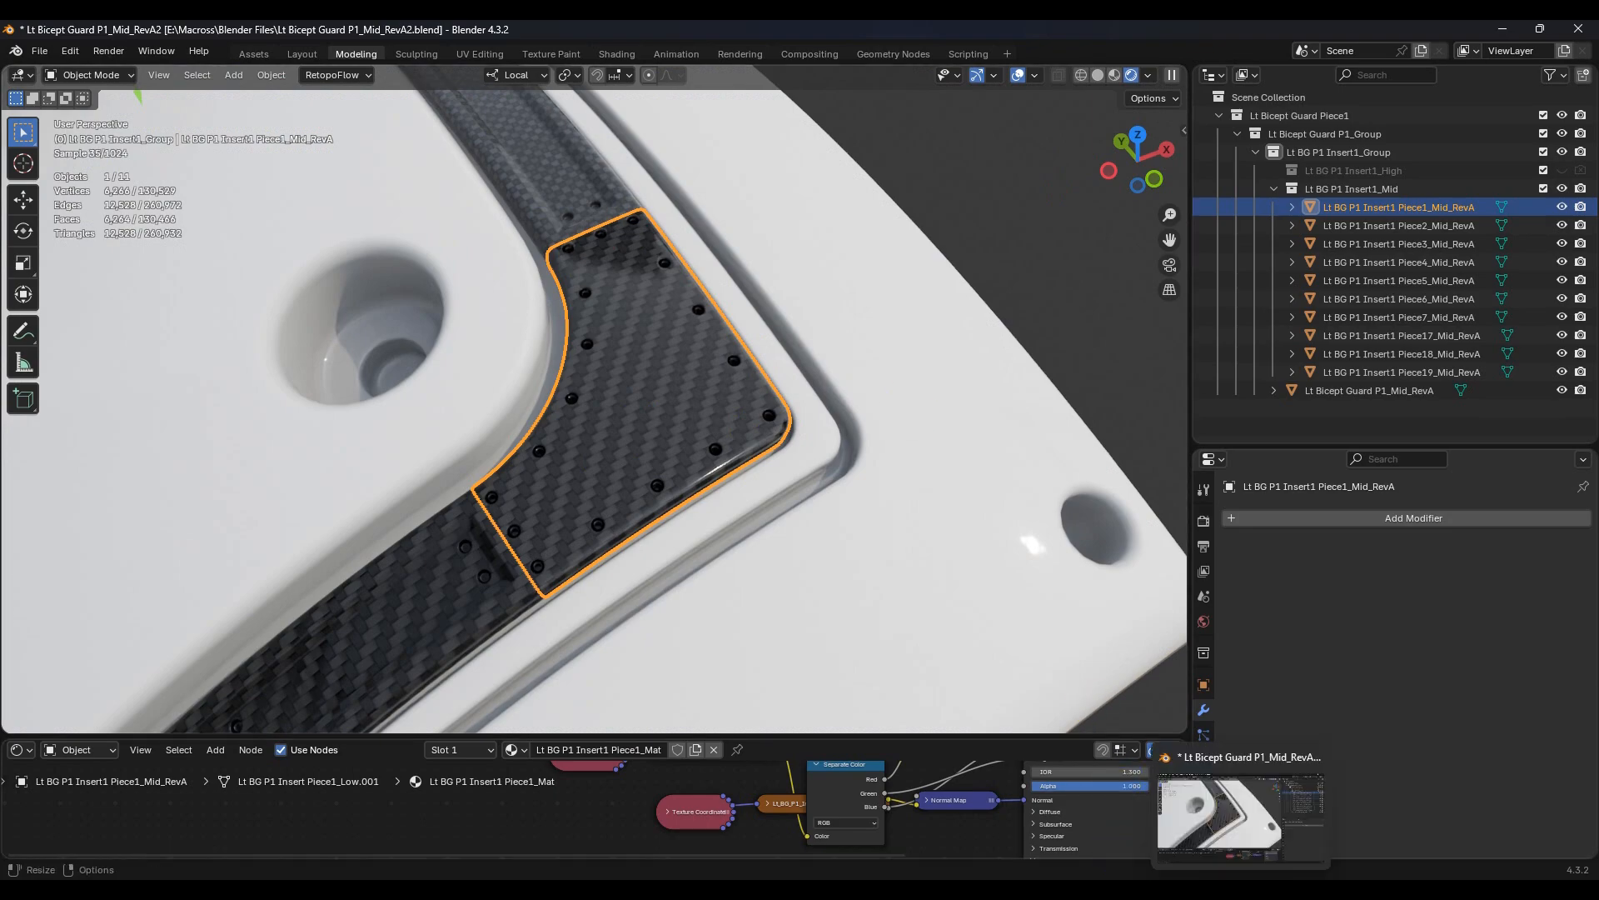
- Switch back to Autodesk Fusion and inspect the plate's upper screw holes and corner fillet up close
click(1074, 821)
shift+middle_drag(941, 592, 988, 474)
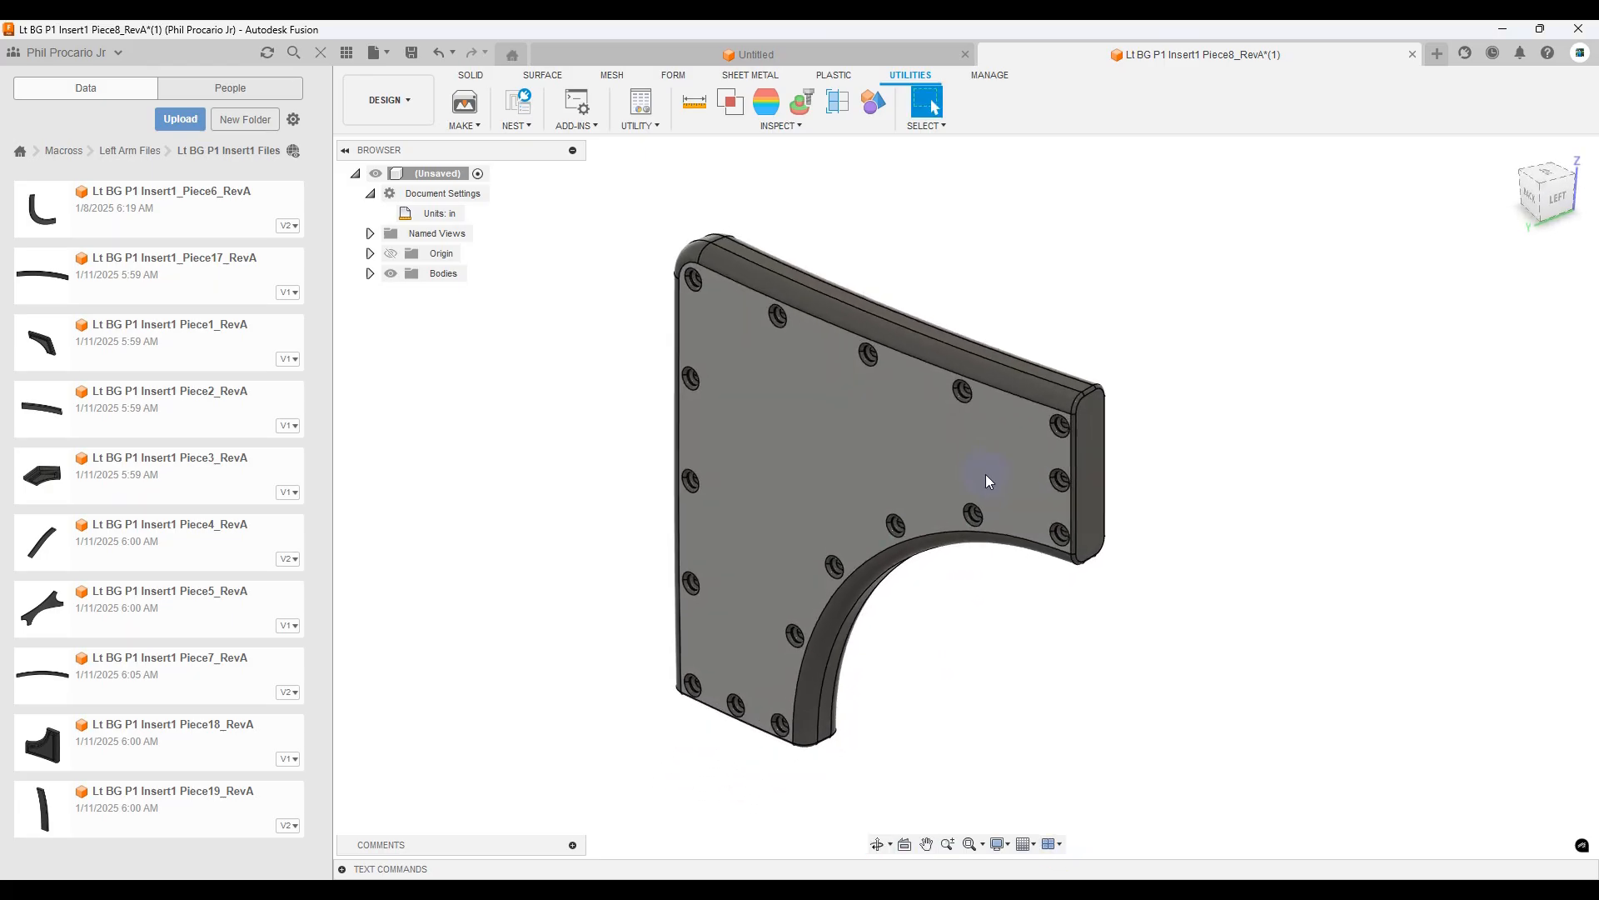
scroll(1111, 386, up, 5)
scroll(1102, 392, up, 5)
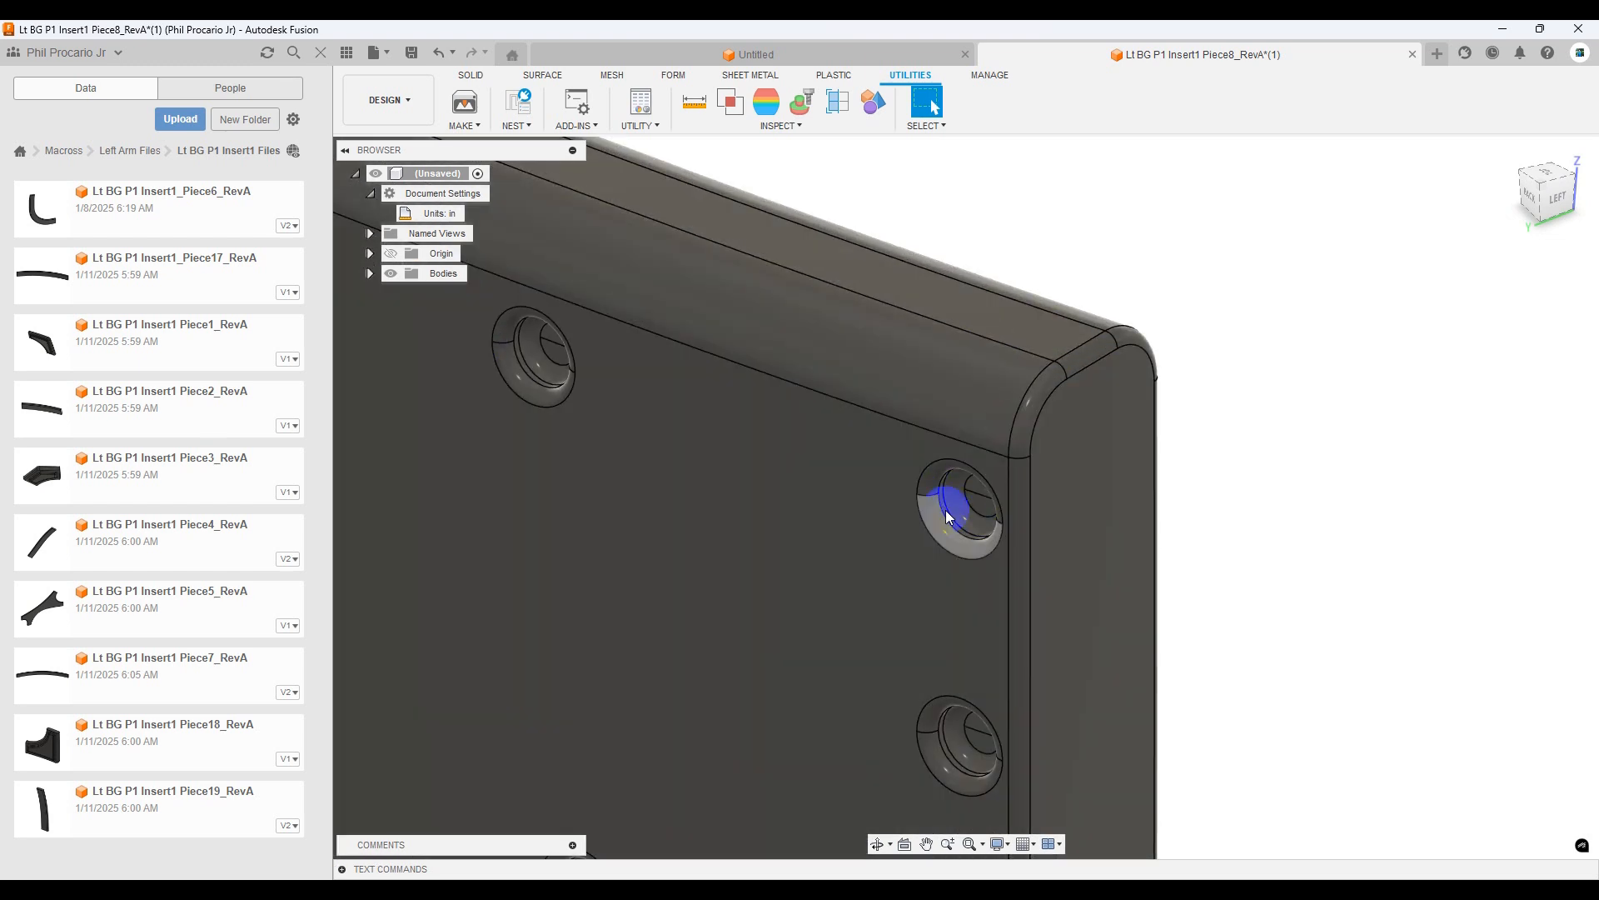
scroll(1083, 458, down, 8)
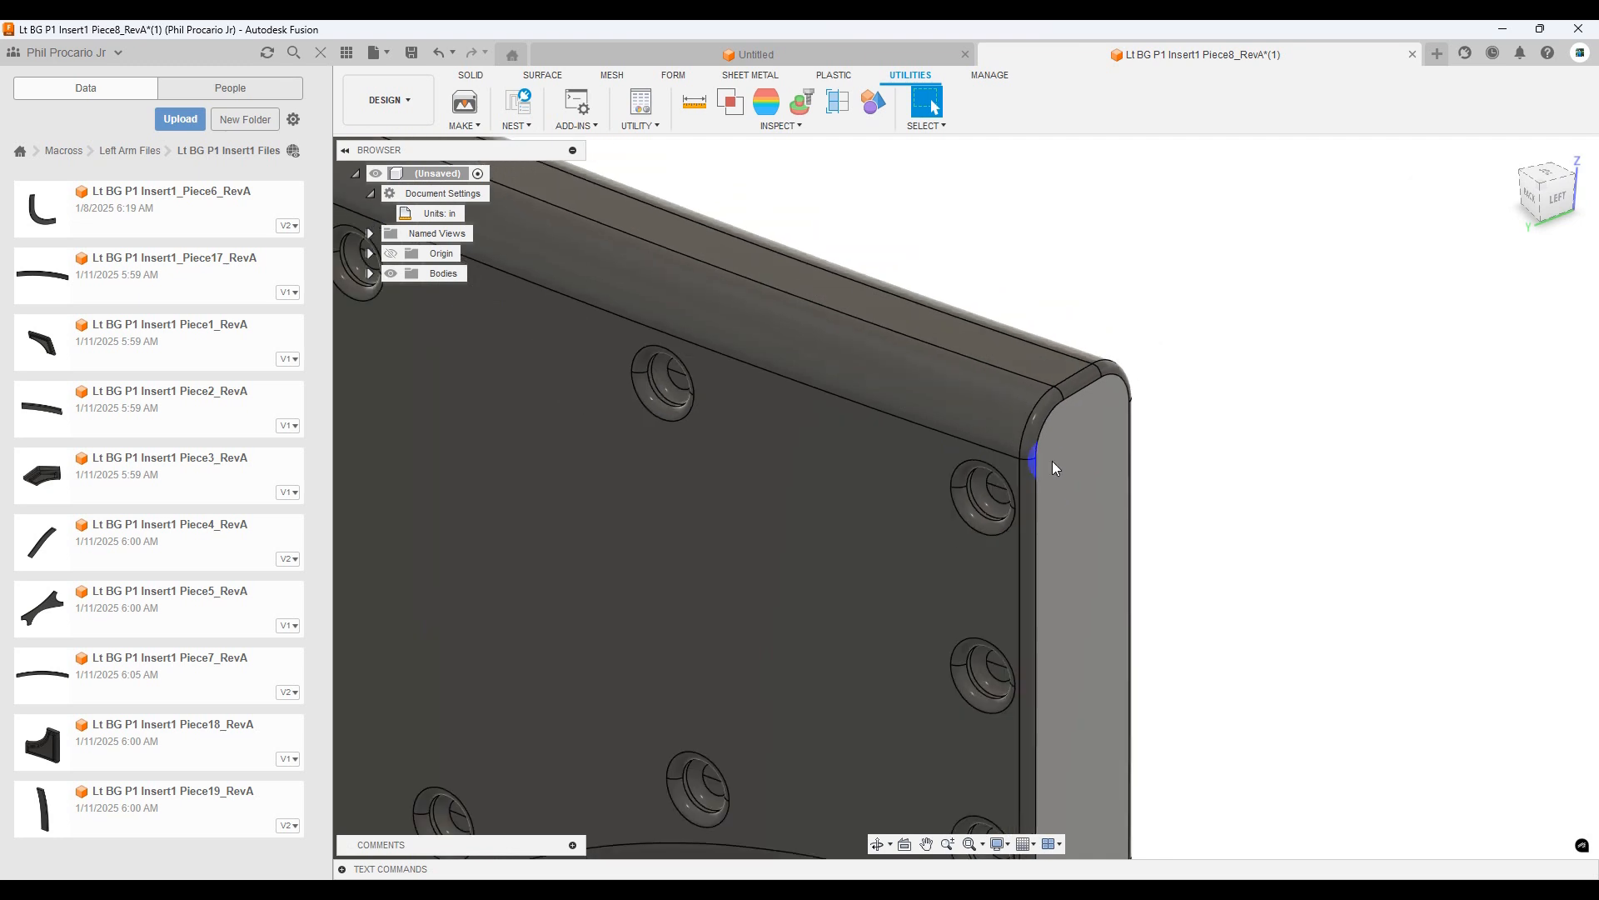
middle_drag(993, 453, 978, 467)
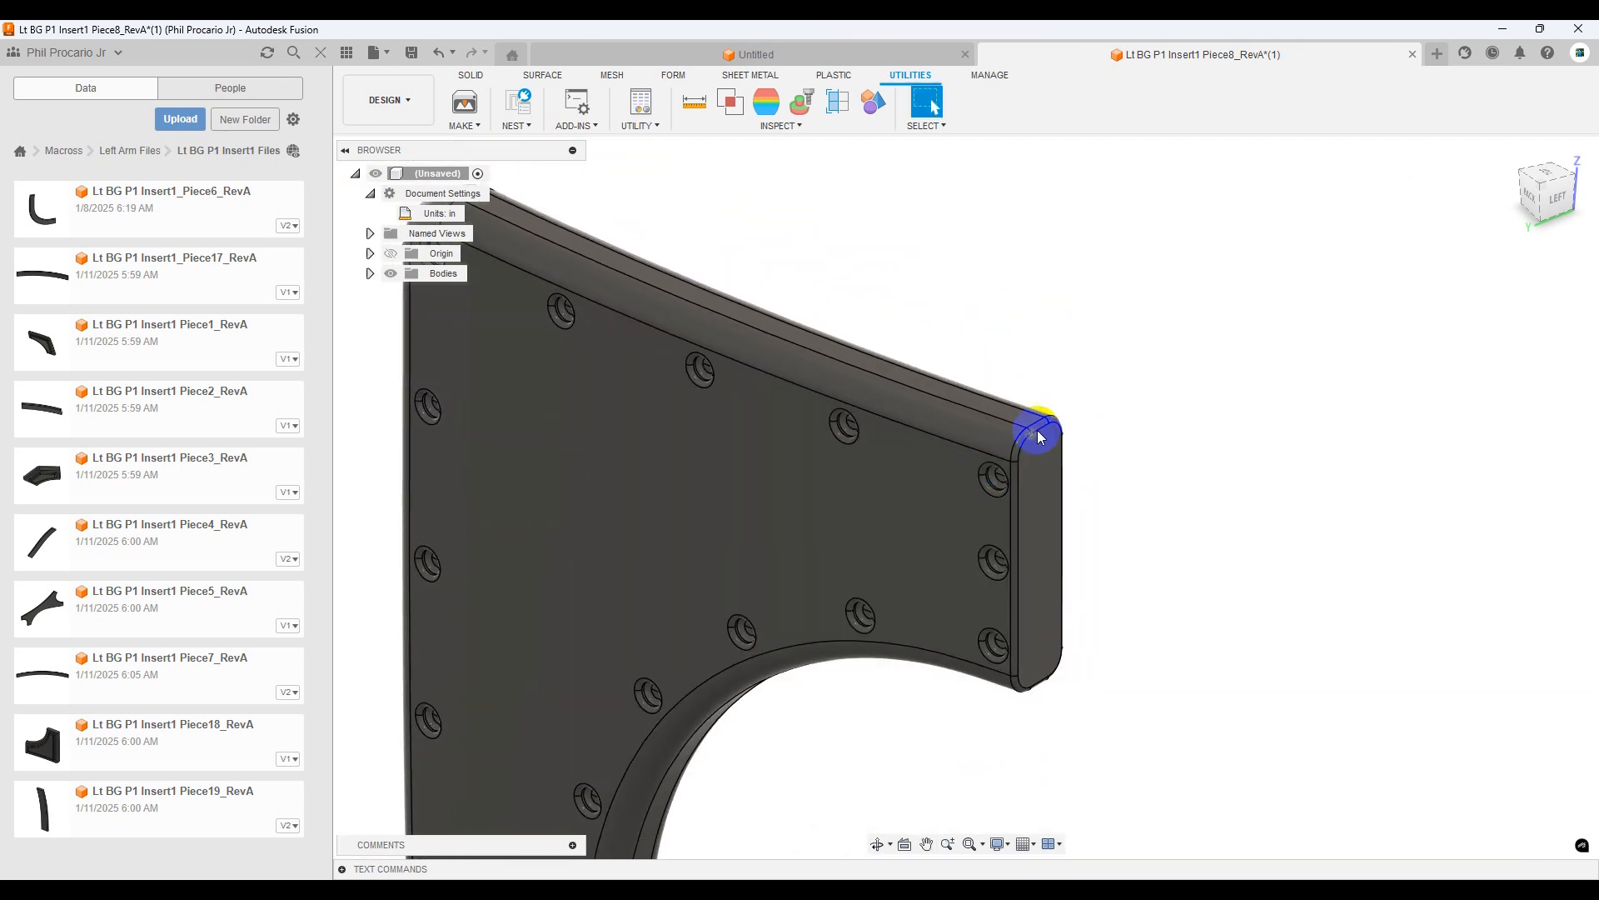
scroll(1032, 447, up, 5)
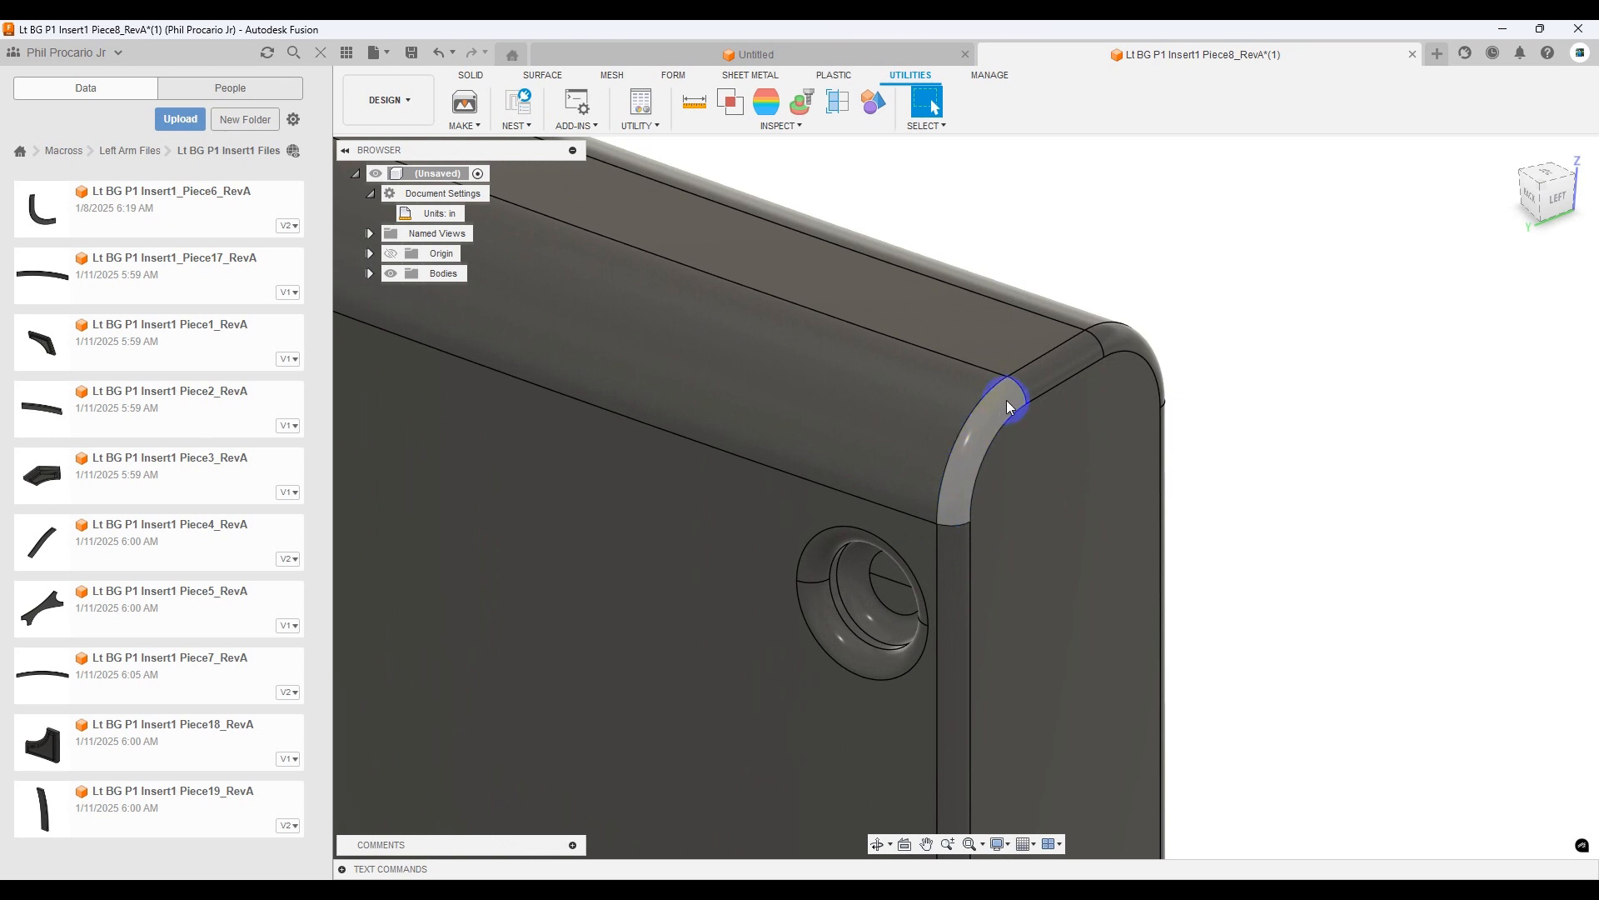
scroll(956, 491, down, 8)
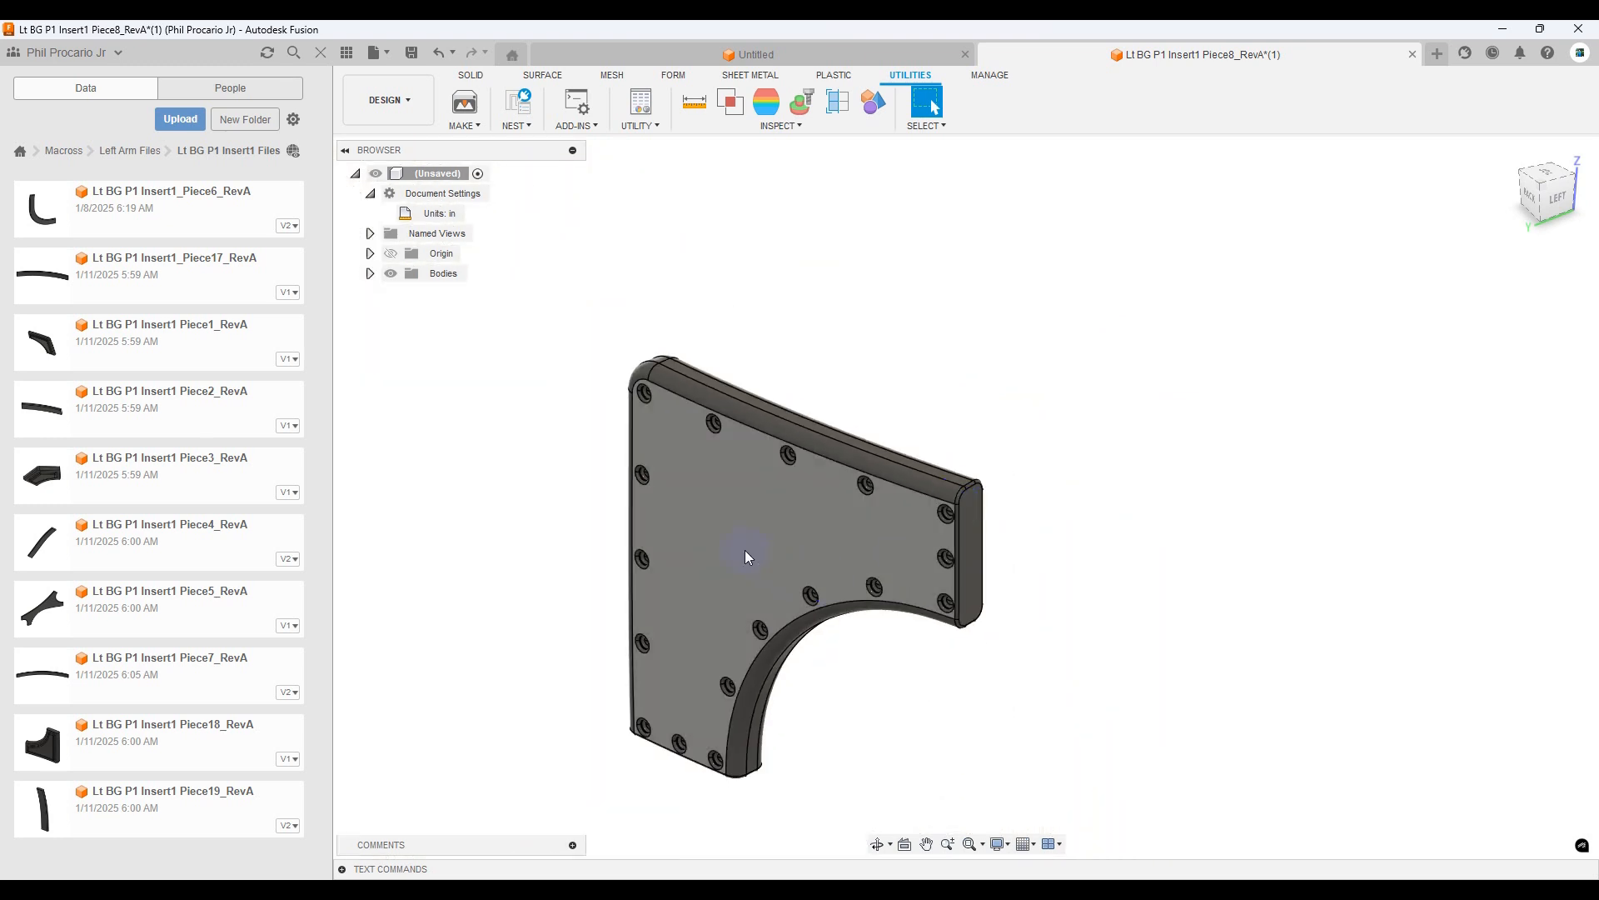
- Select the plate's flat face, examine how the fillets meet at the end corner, and clear the selection
click(747, 556)
click(680, 568)
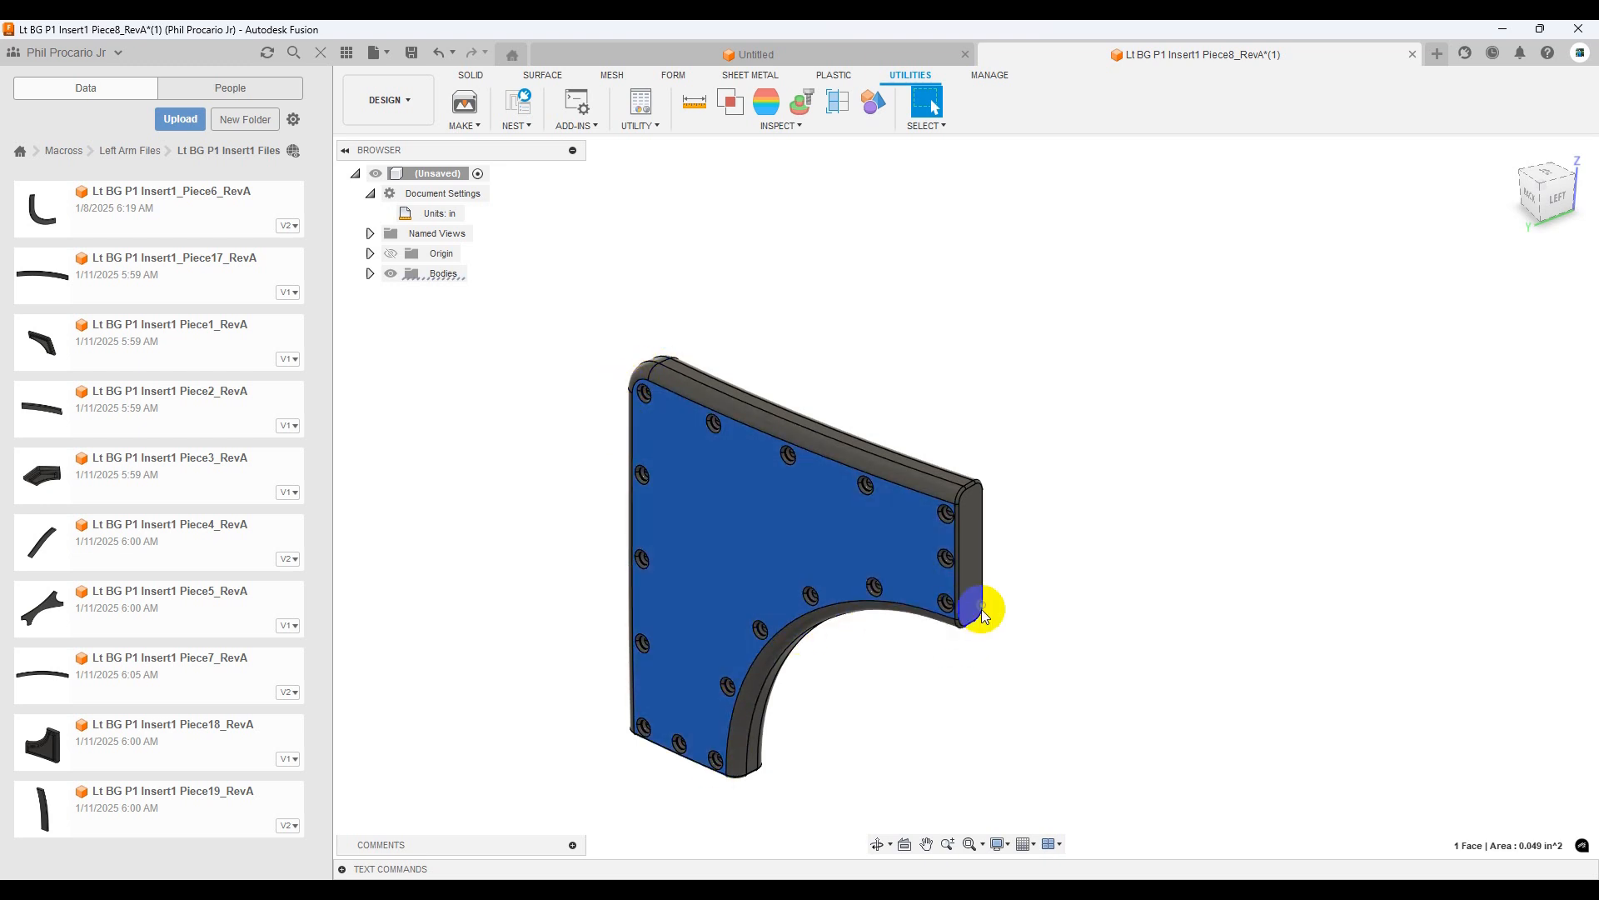
middle_drag(813, 525, 752, 534)
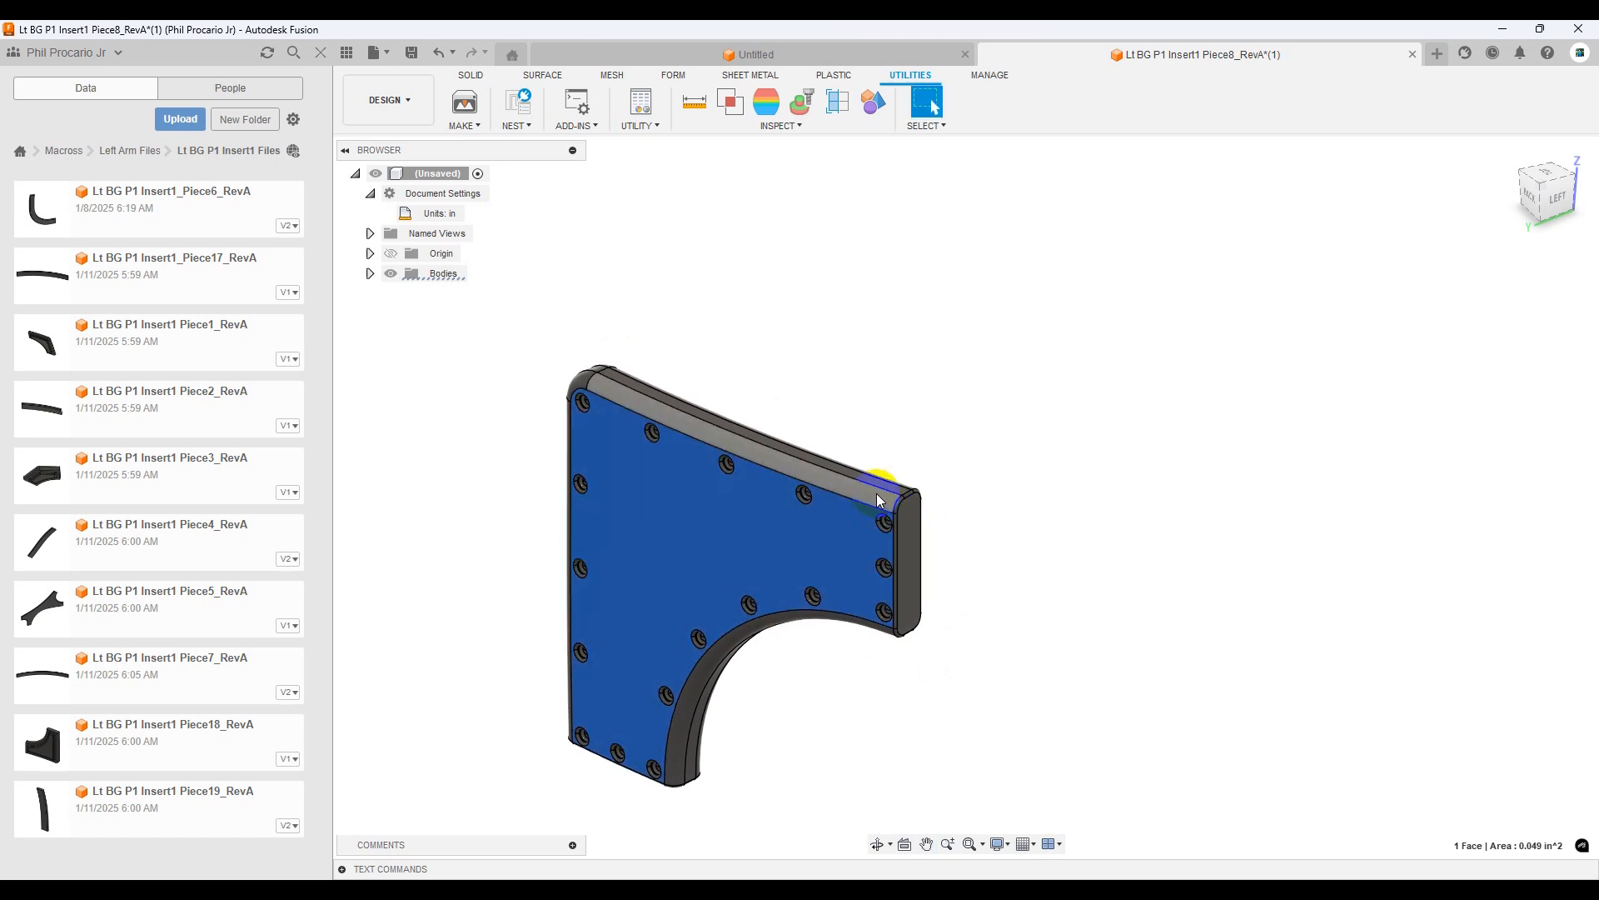
scroll(882, 500, down, 2)
scroll(883, 500, up, 10)
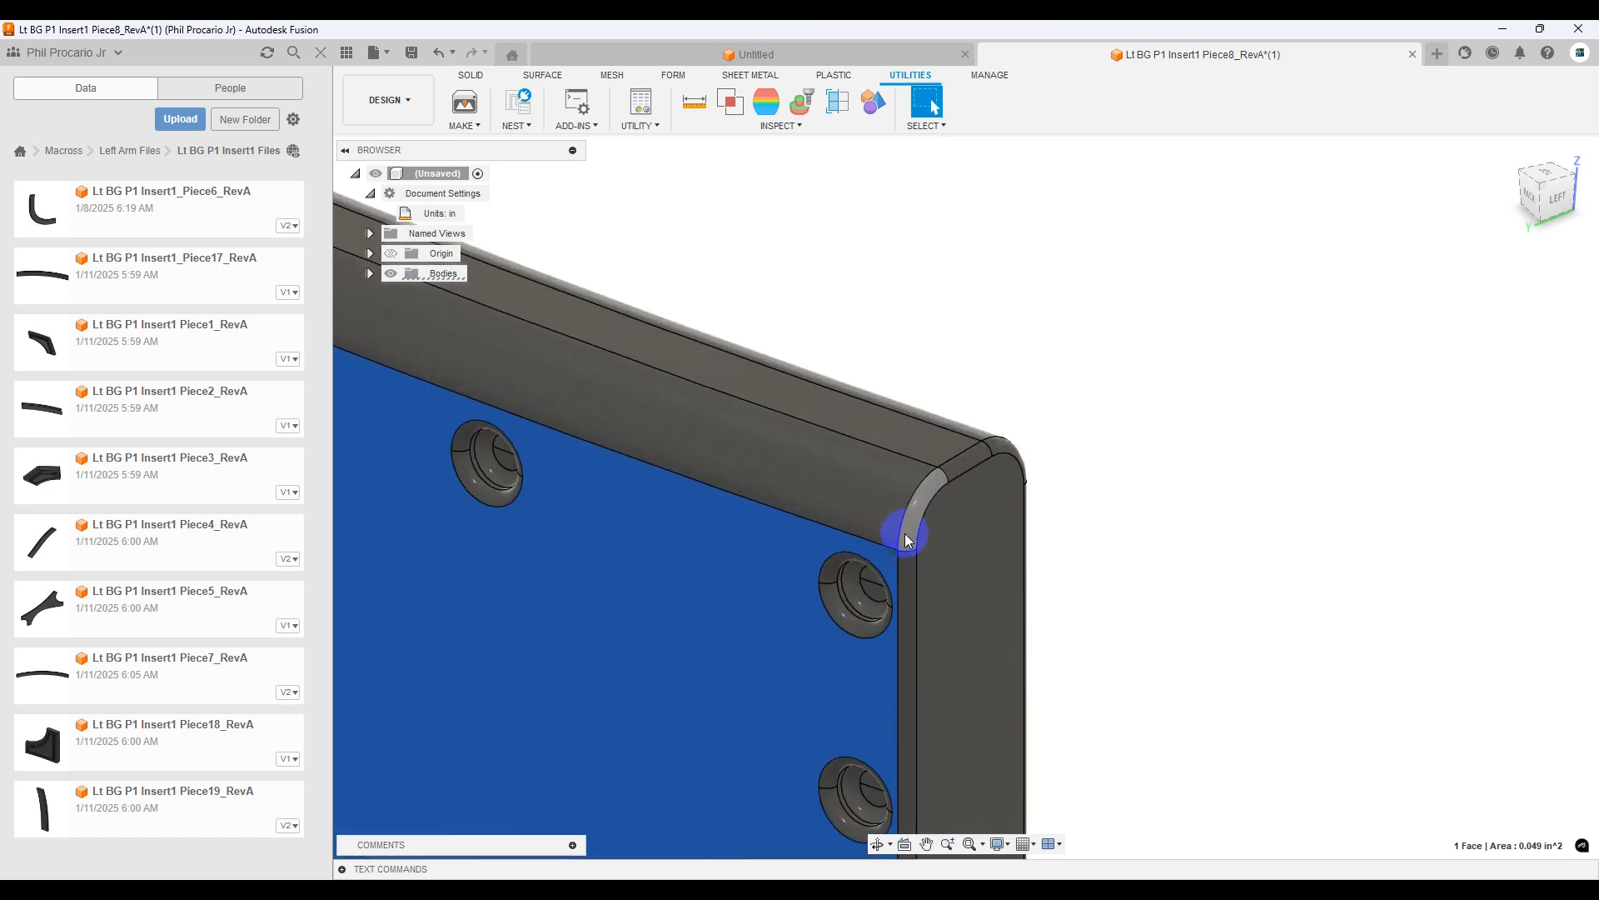
middle_drag(933, 496, 1003, 447)
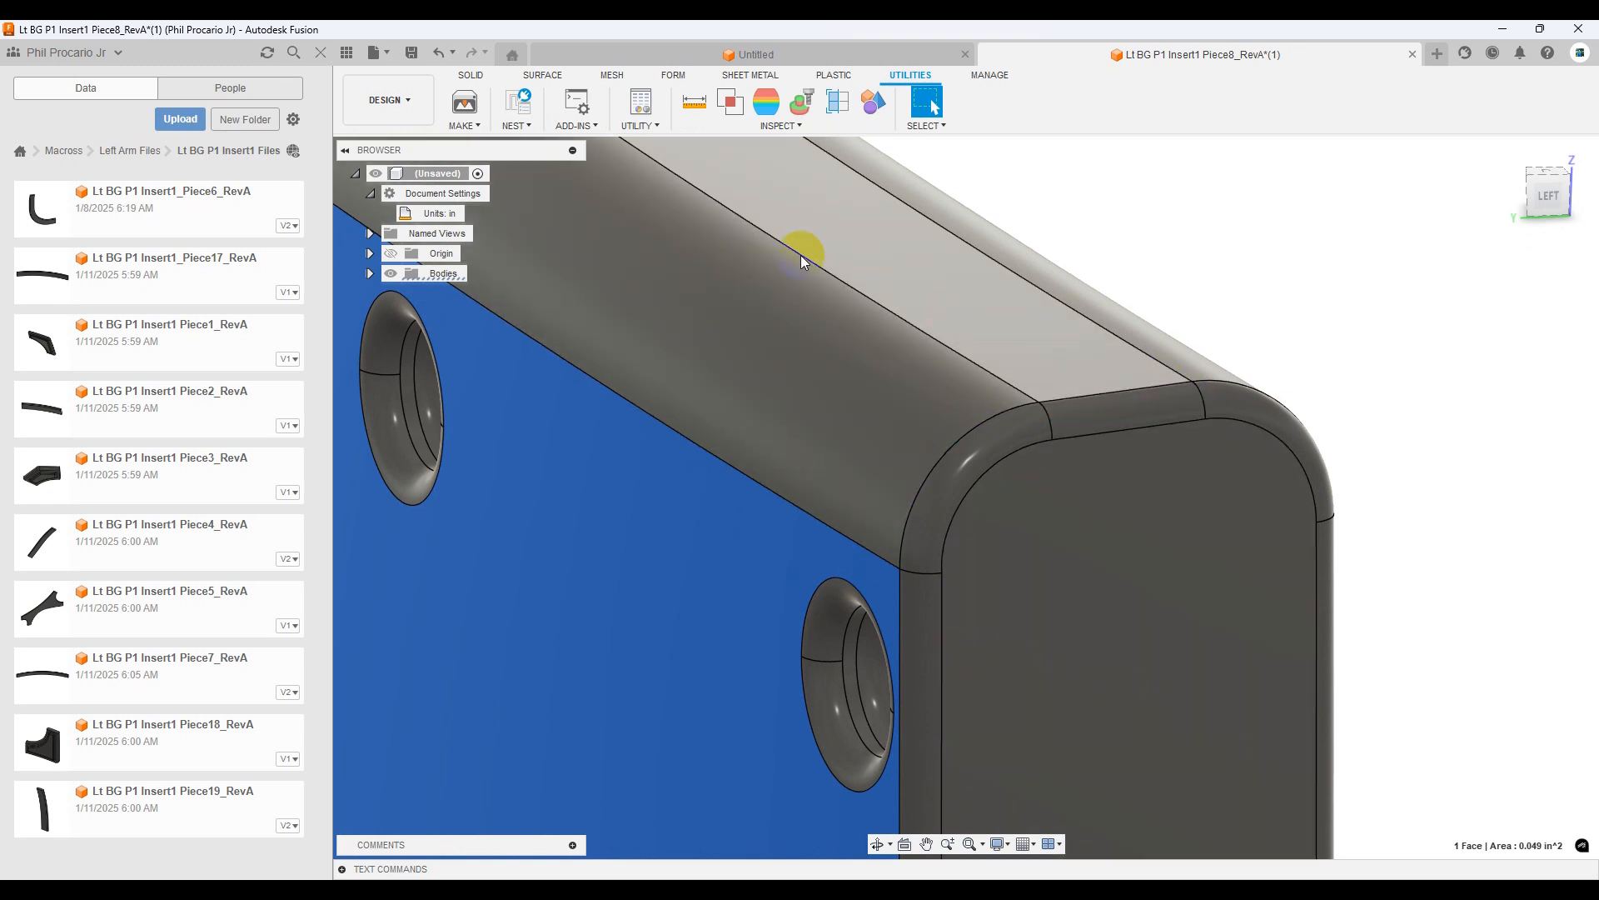
scroll(939, 532, down, 5)
mouse_move(934, 520)
shift+middle_down()
mouse_move(961, 539)
mouse_move(936, 534)
shift+middle_up()
middle_drag(936, 533, 954, 489)
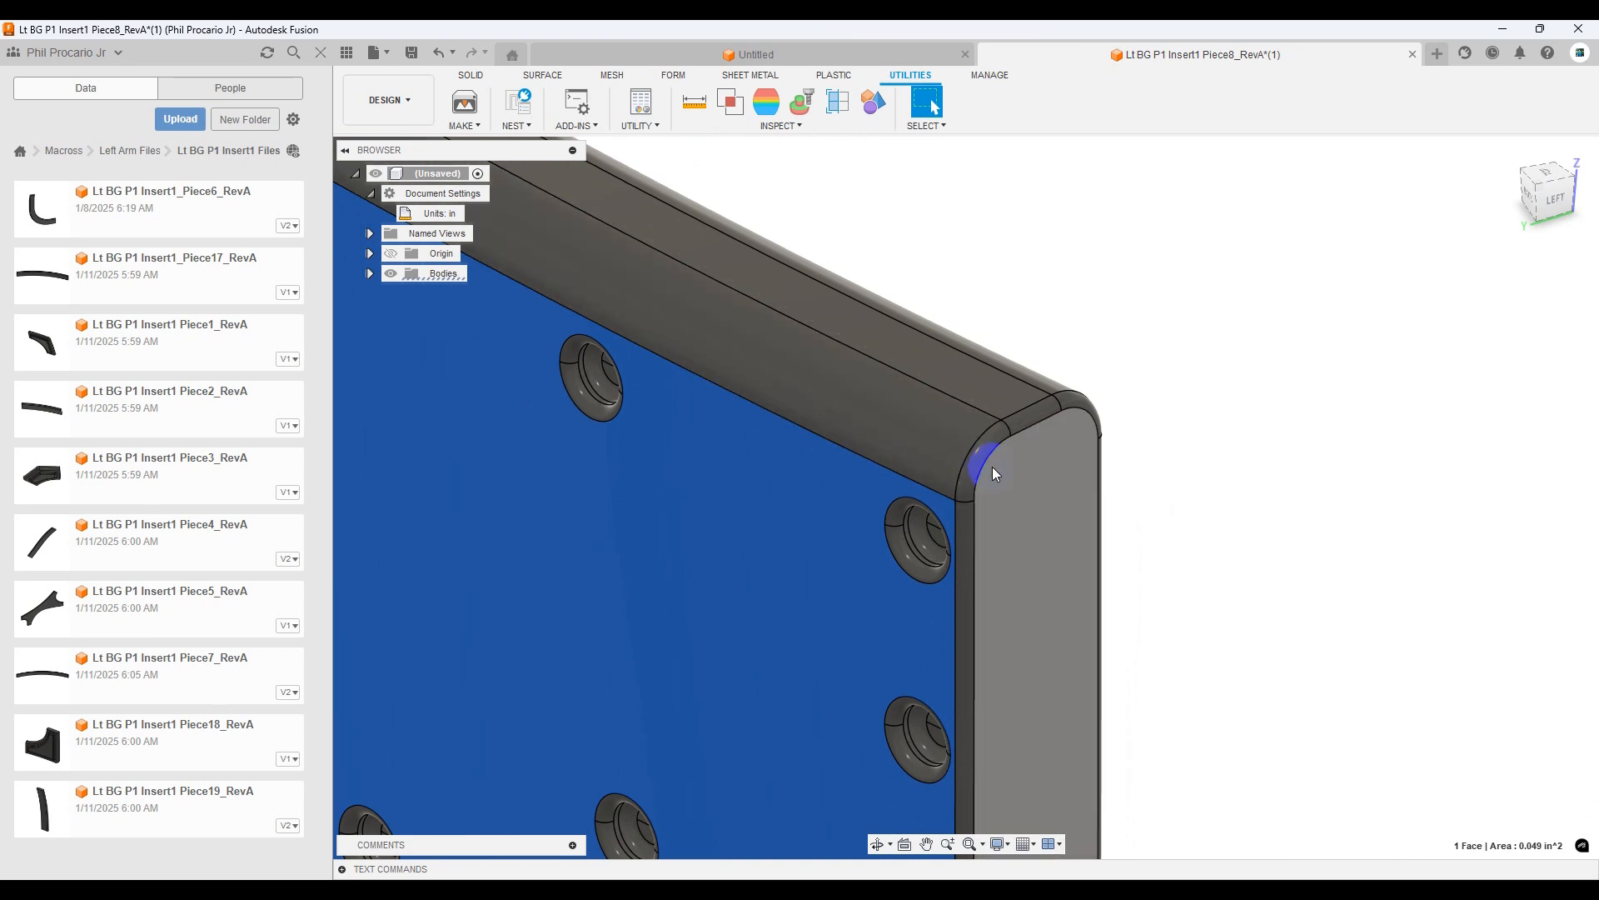
click(943, 272)
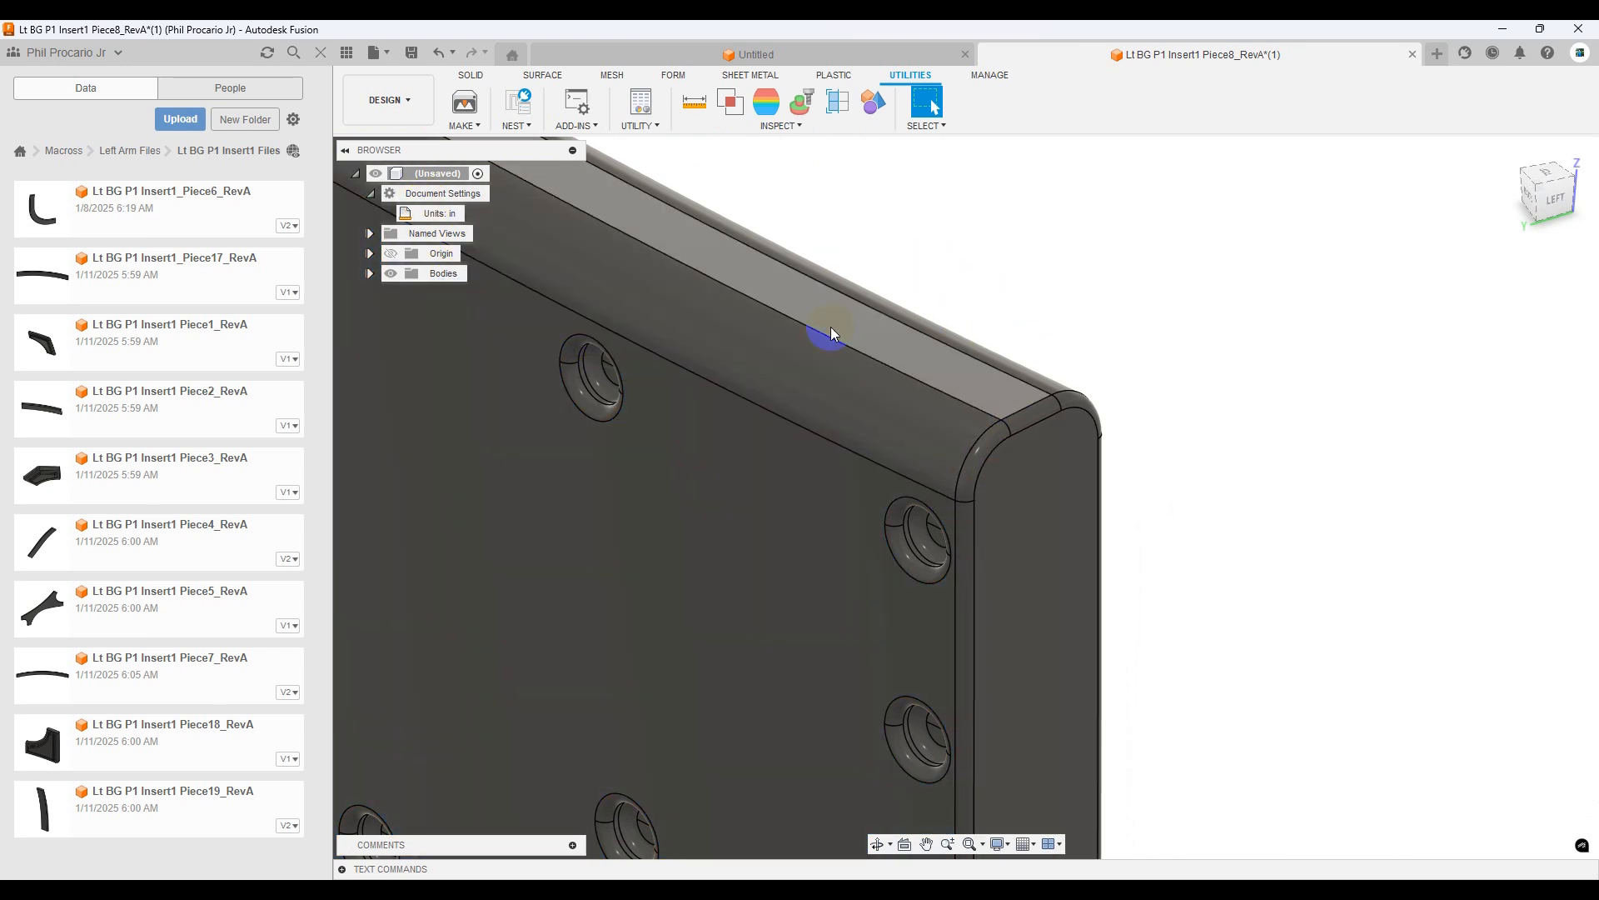
- Set up a 3D Print export of the plate body with the mesh preview on and refinement set to High
click(464, 108)
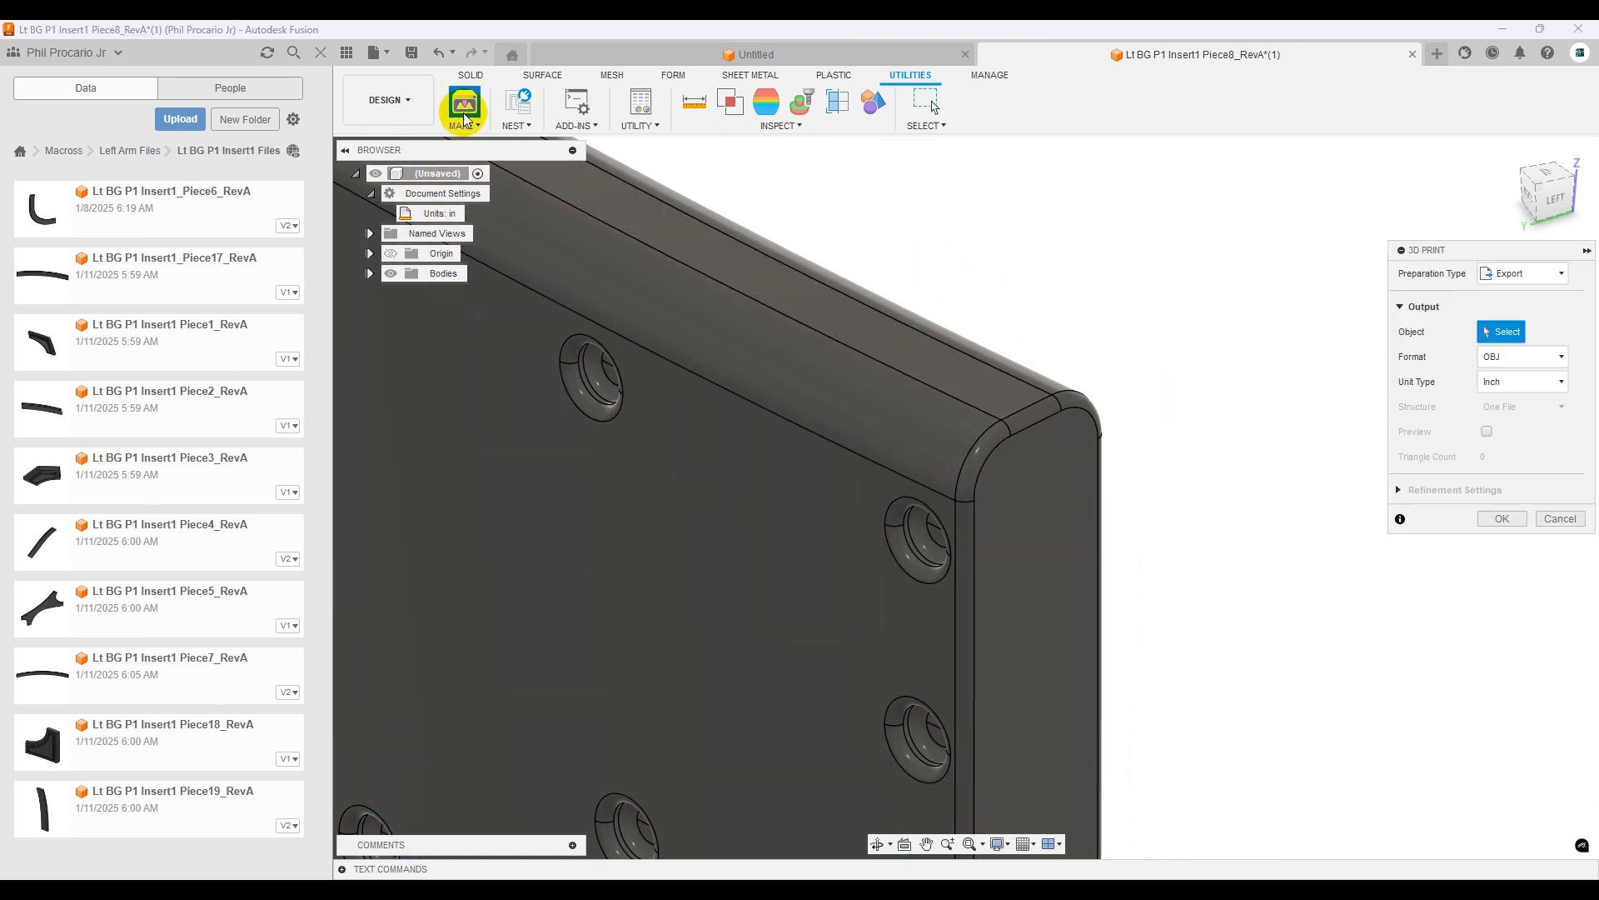
click(946, 443)
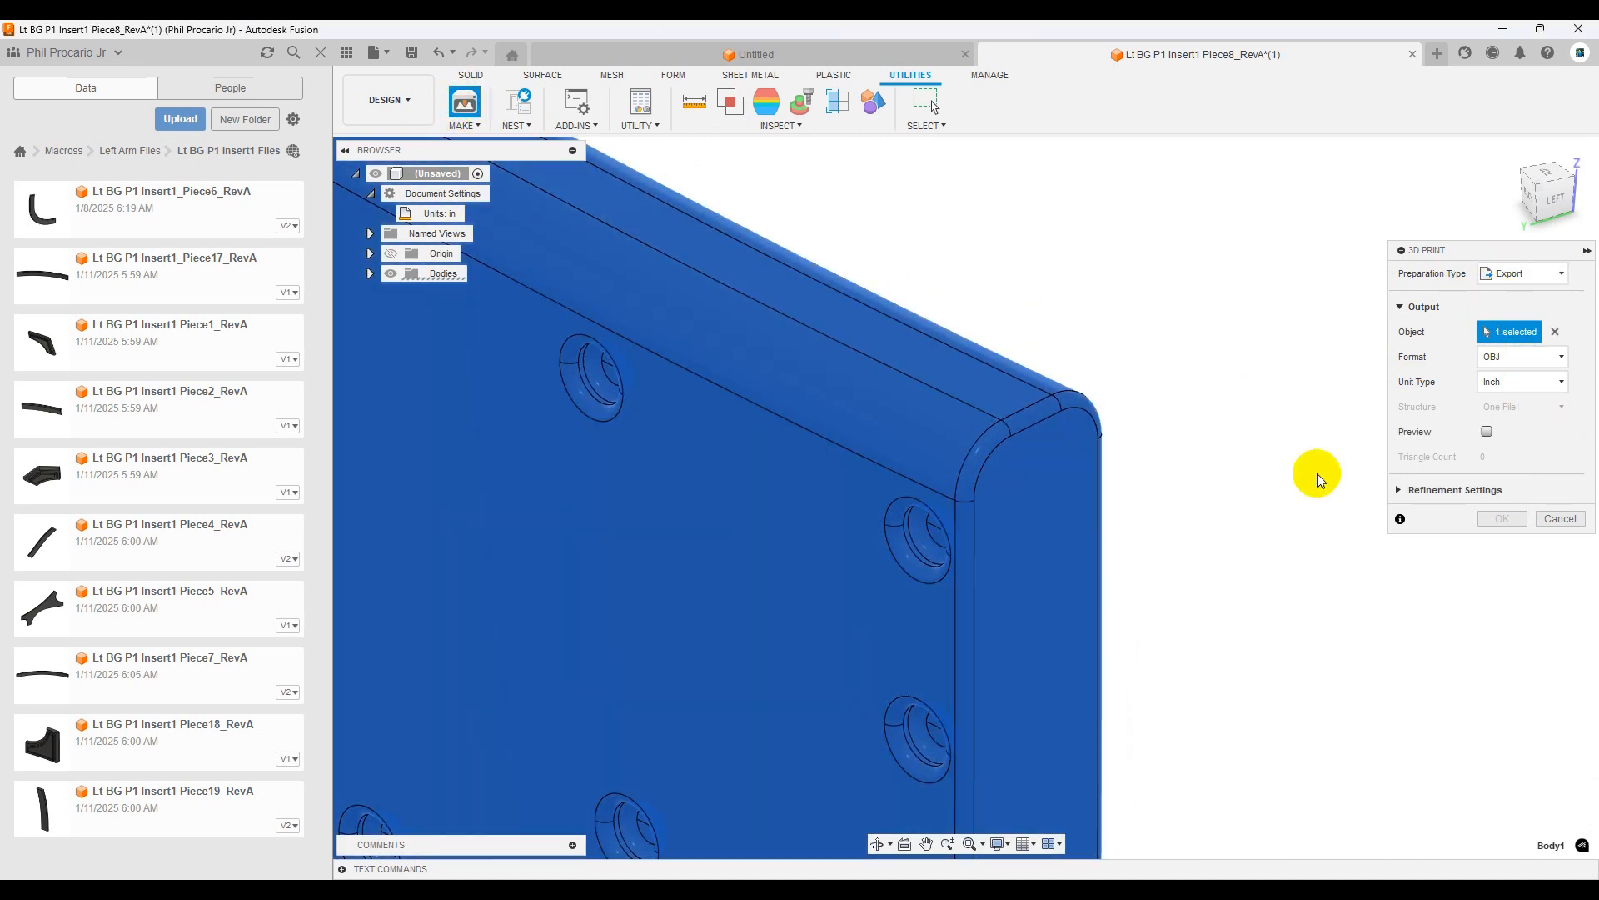
click(1487, 431)
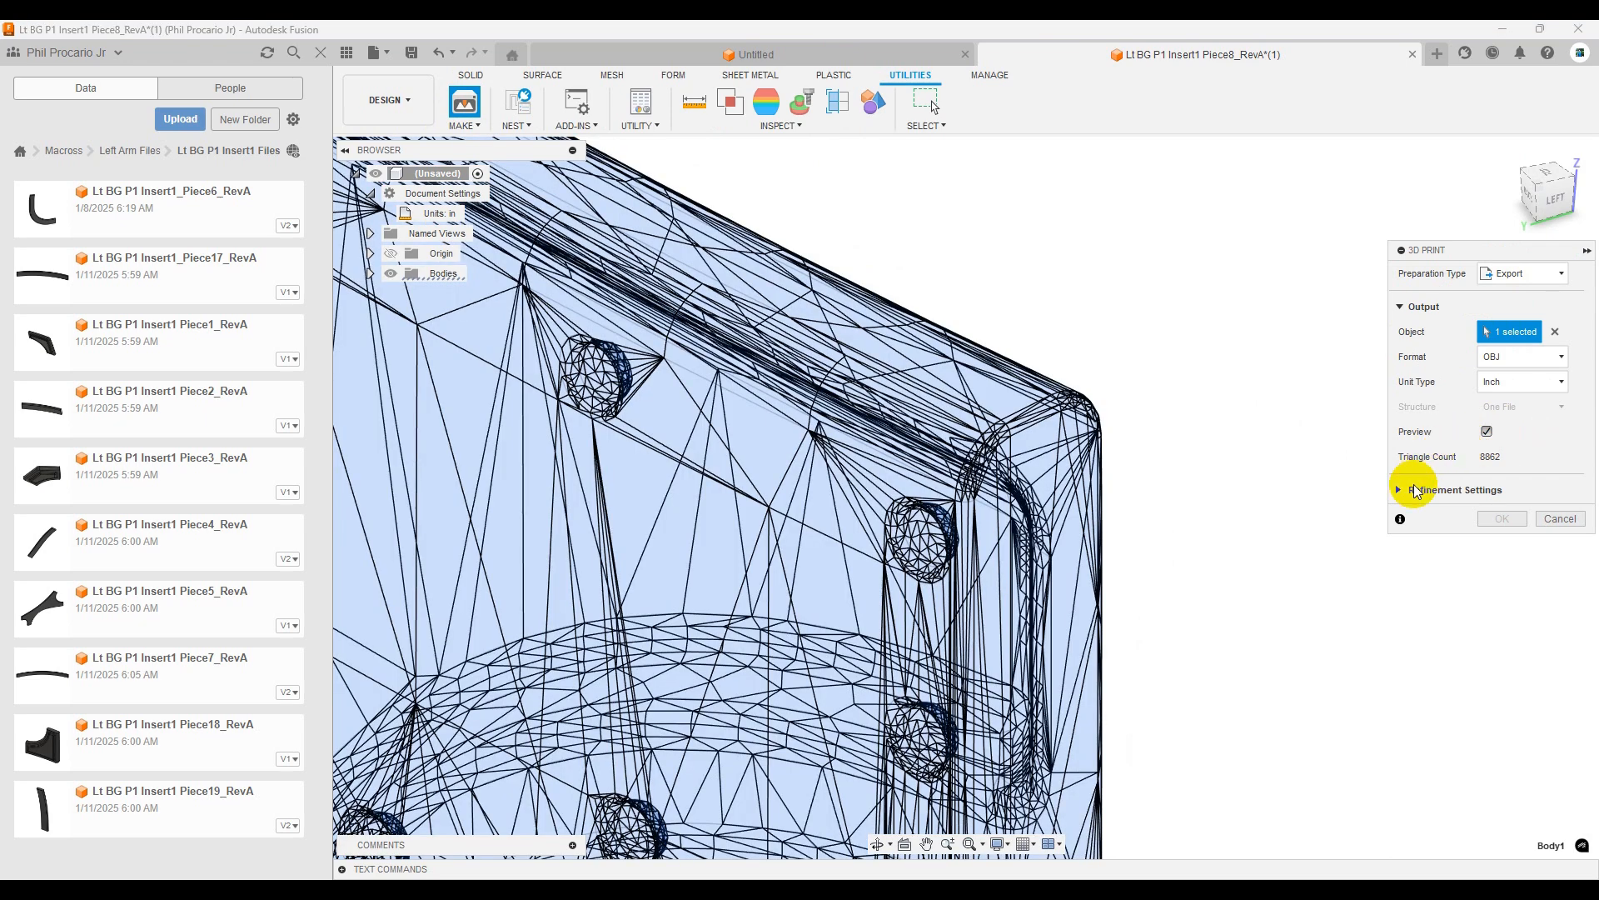
click(1397, 491)
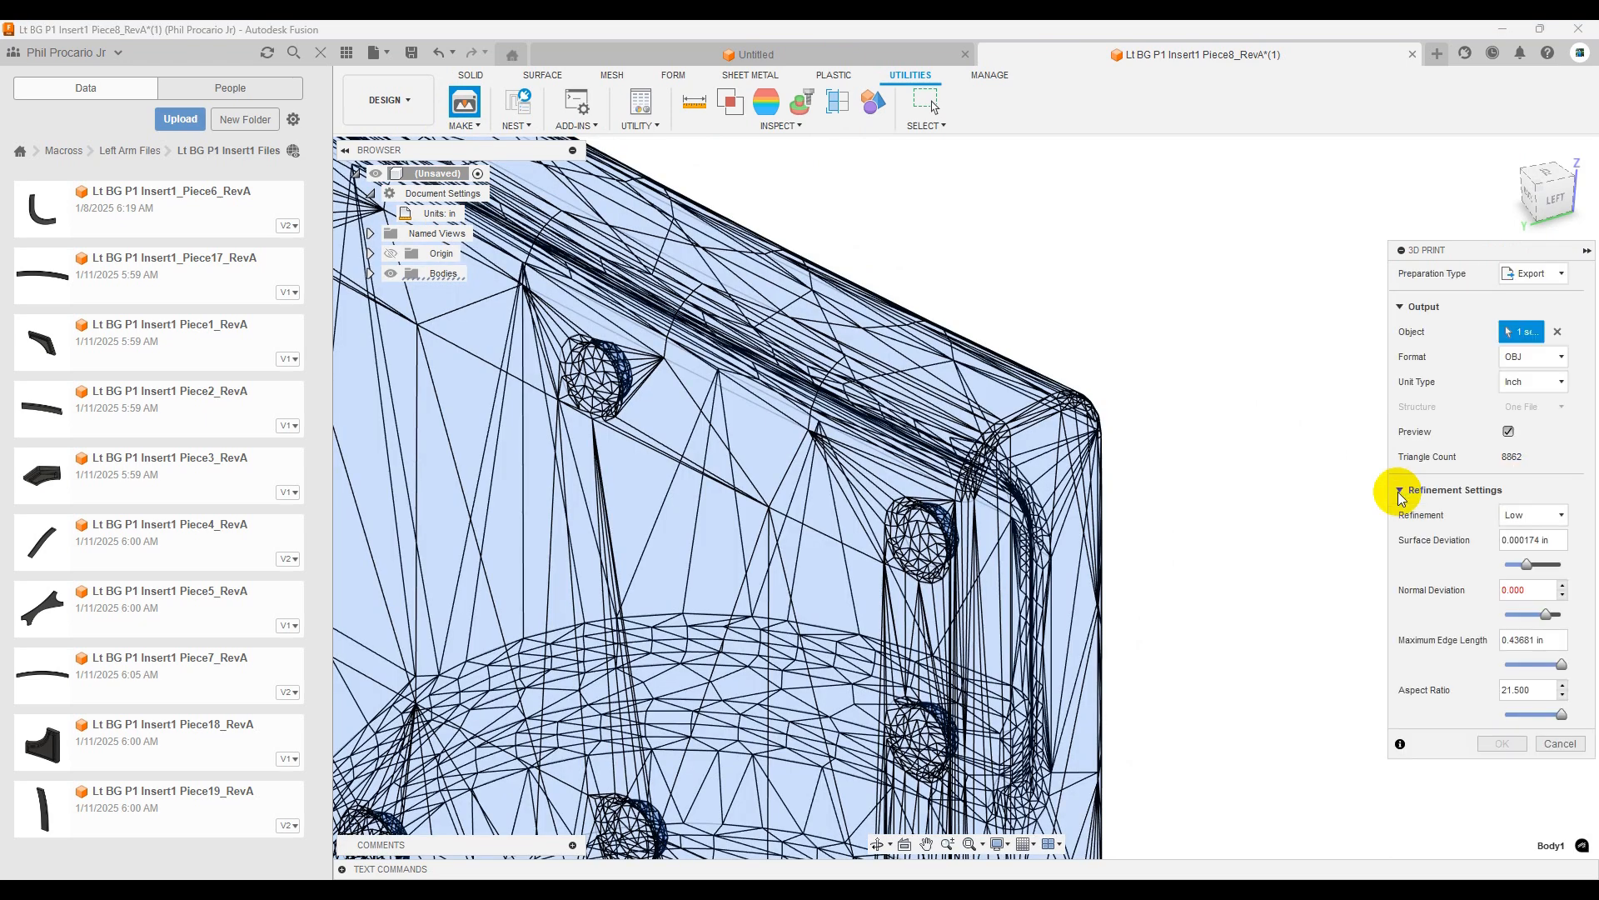
click(1526, 516)
click(1524, 541)
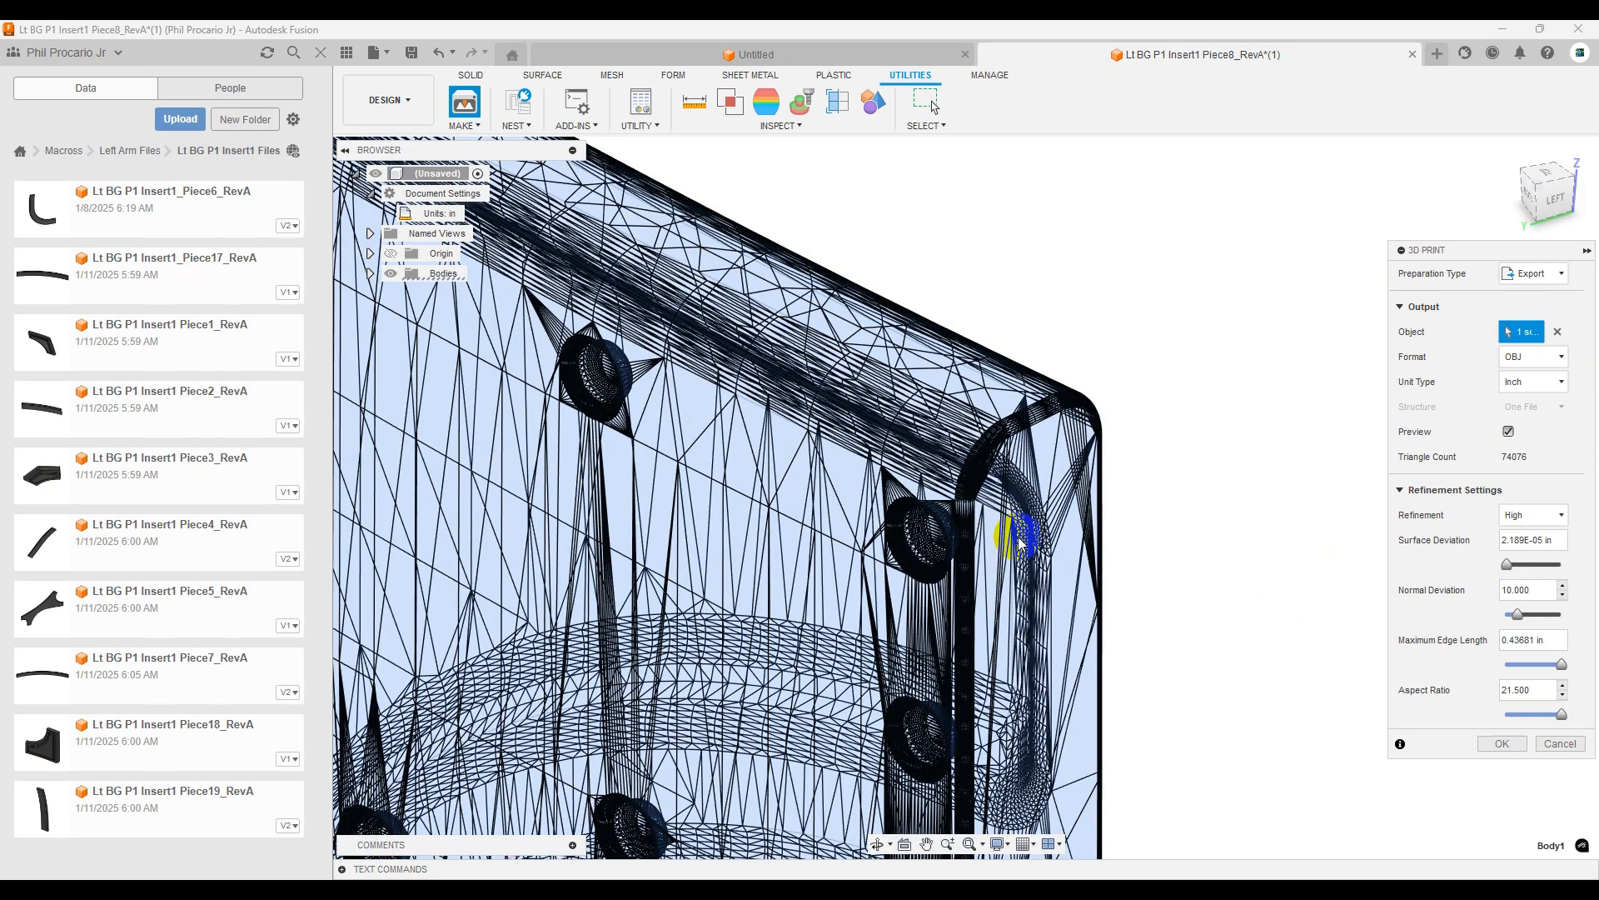
- Examine the previewed triangle mesh around the end corner's fillets and the neighbouring screw holes
middle_drag(811, 518, 858, 556)
scroll(1046, 493, down, 1)
scroll(1046, 492, up, 10)
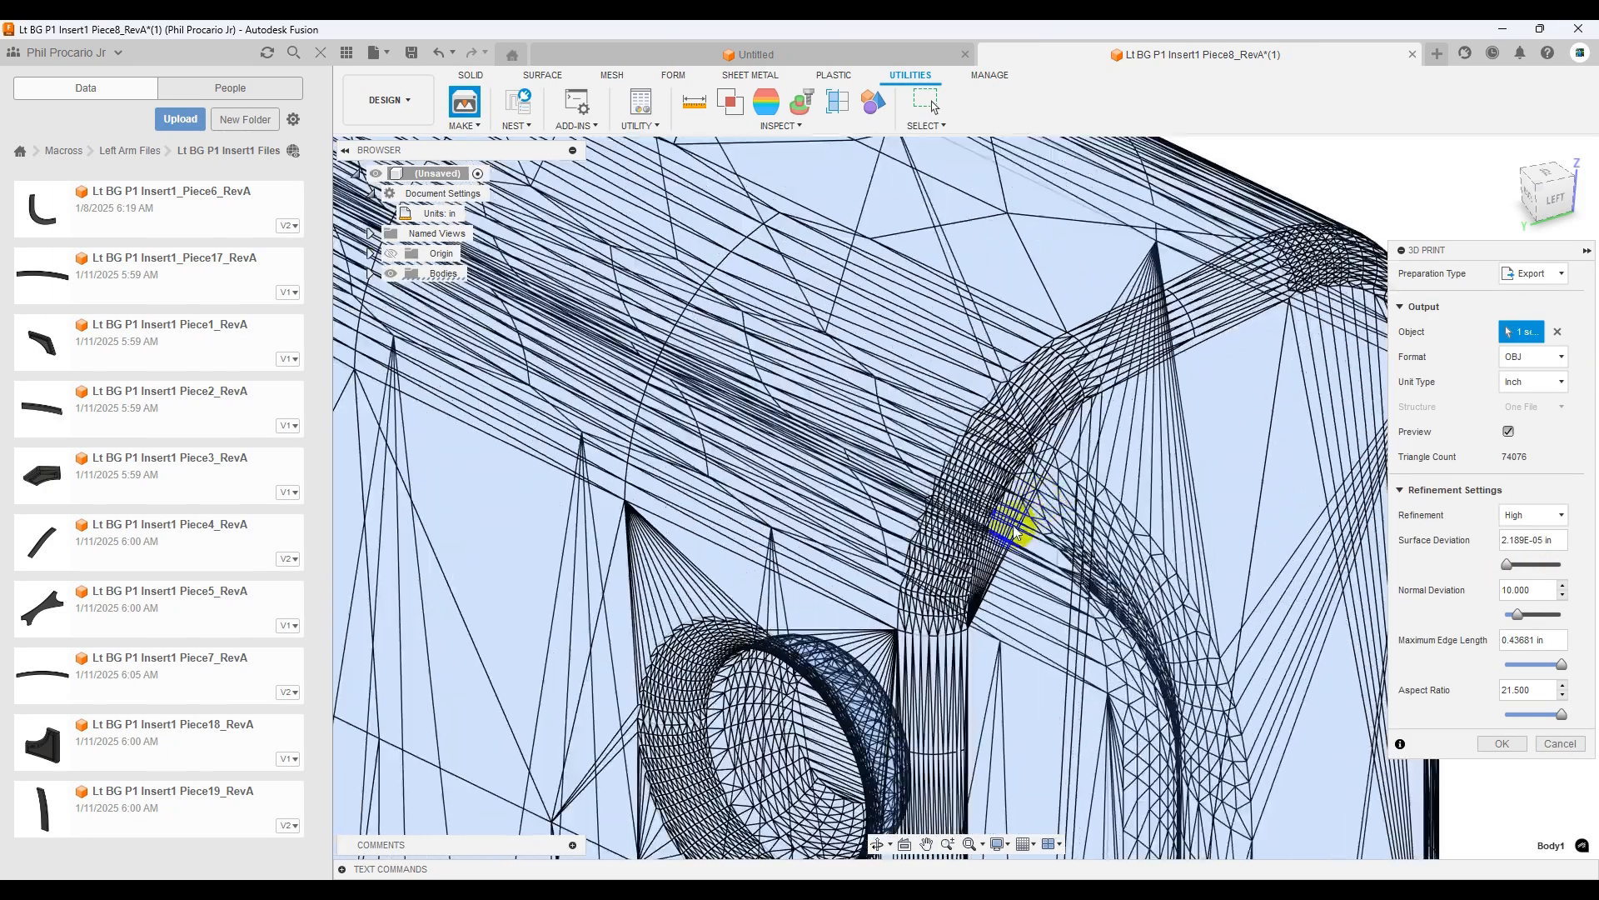
shift+middle_drag(1017, 532, 935, 411)
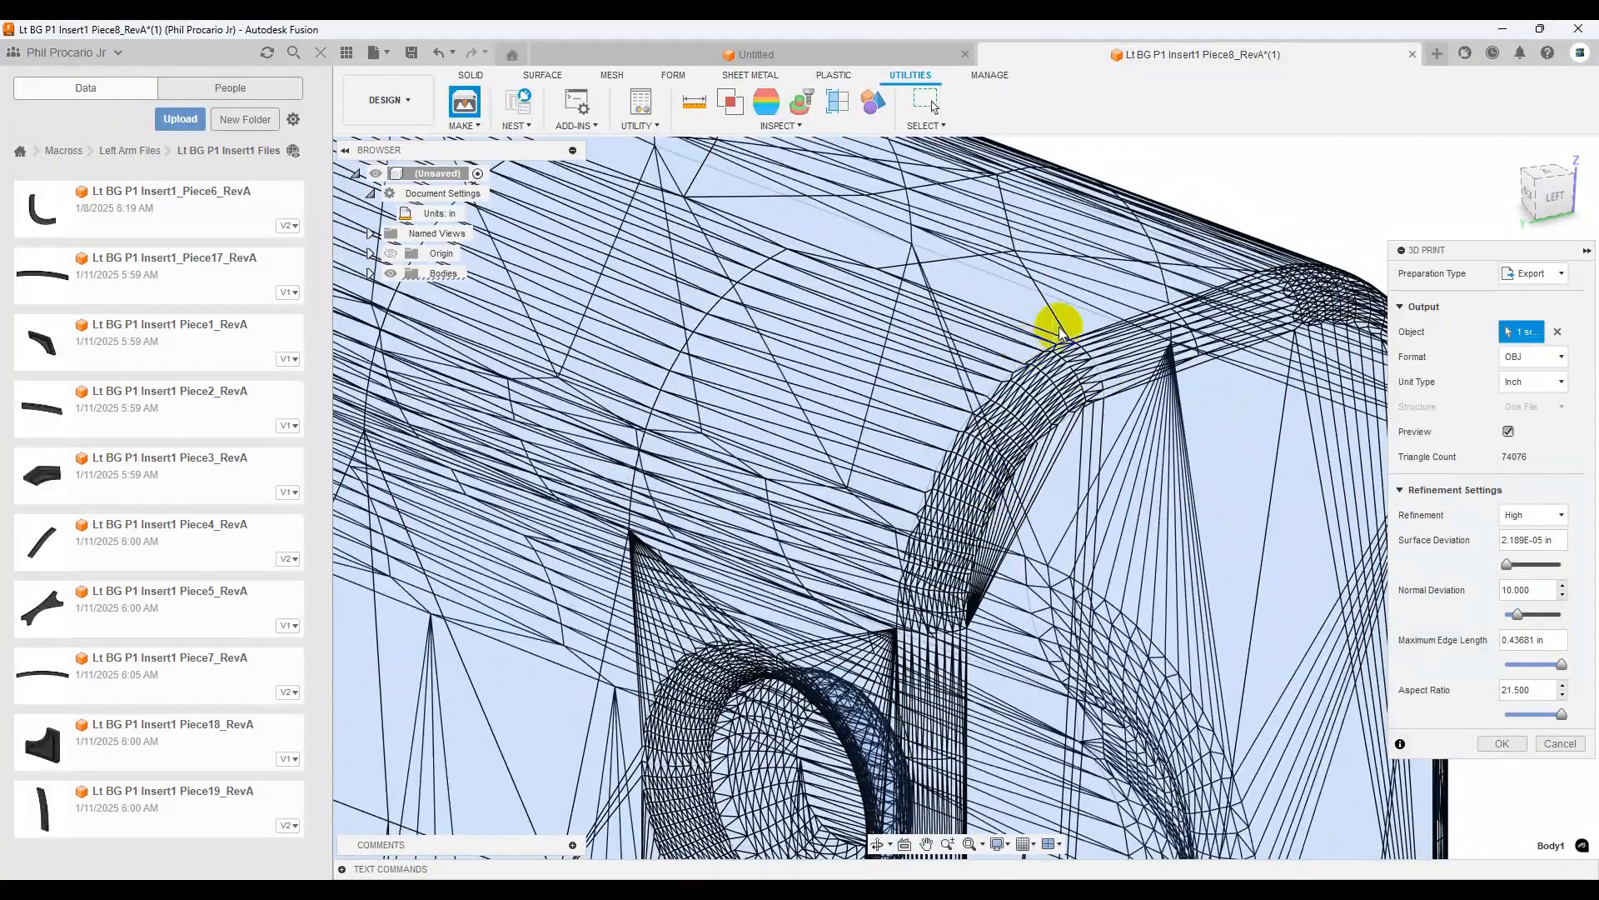
mouse_move(919, 551)
shift+middle_down()
mouse_move(922, 453)
mouse_move(935, 464)
mouse_move(921, 446)
mouse_move(921, 499)
mouse_move(903, 517)
mouse_move(922, 521)
shift+middle_up()
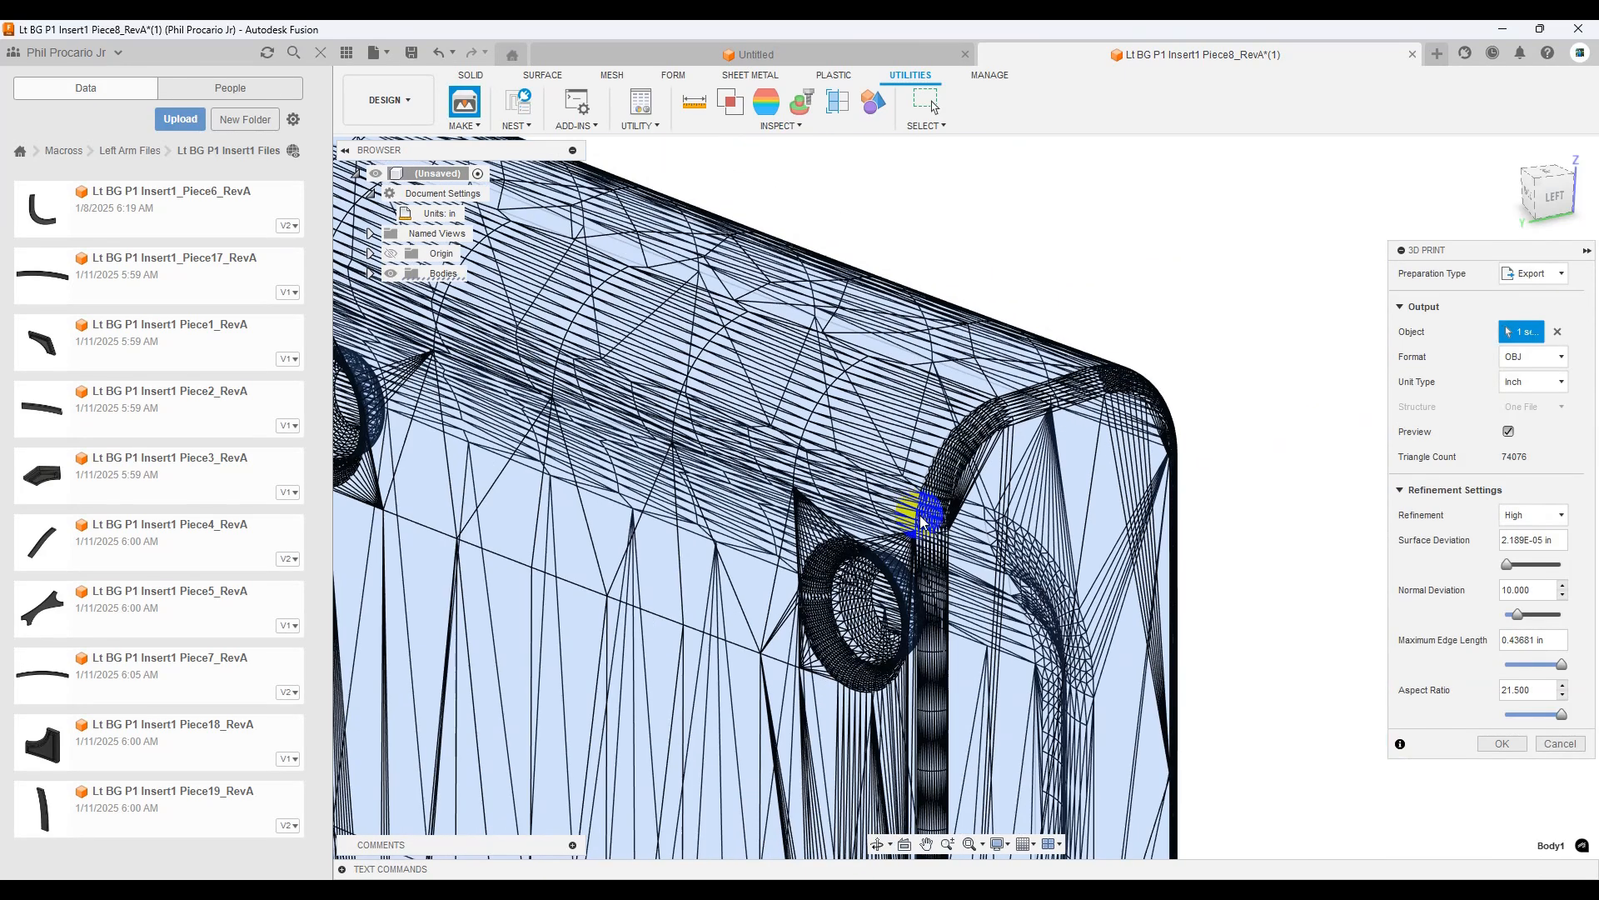
scroll(922, 518, down, 2)
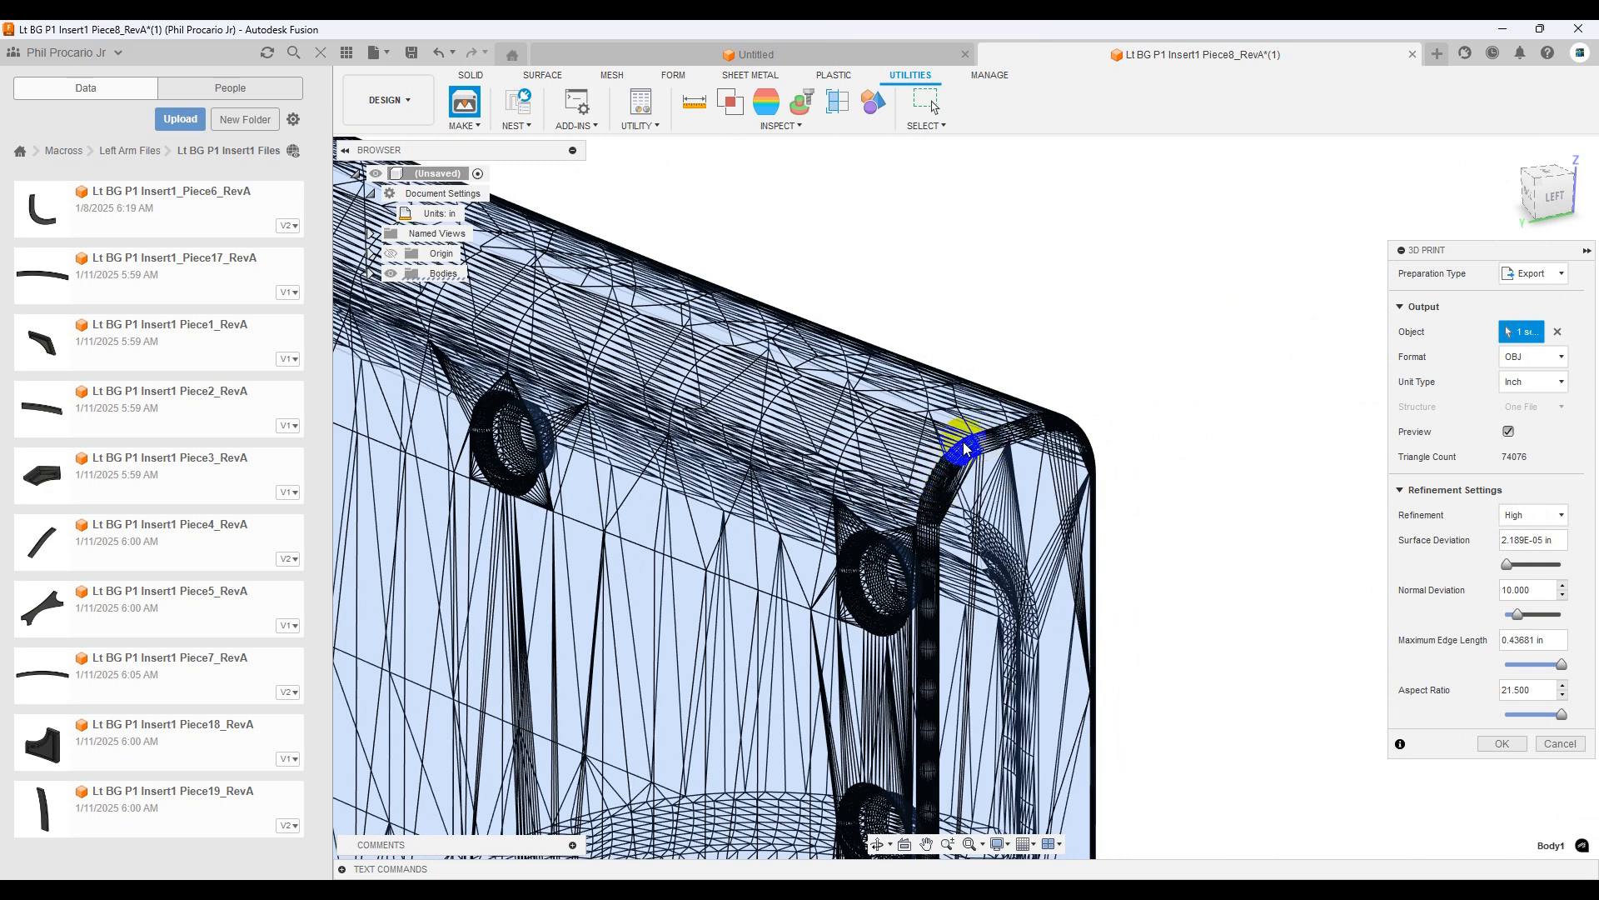
drag(801, 467, 981, 508)
middle_drag(982, 510, 600, 368)
middle_drag(911, 479, 815, 508)
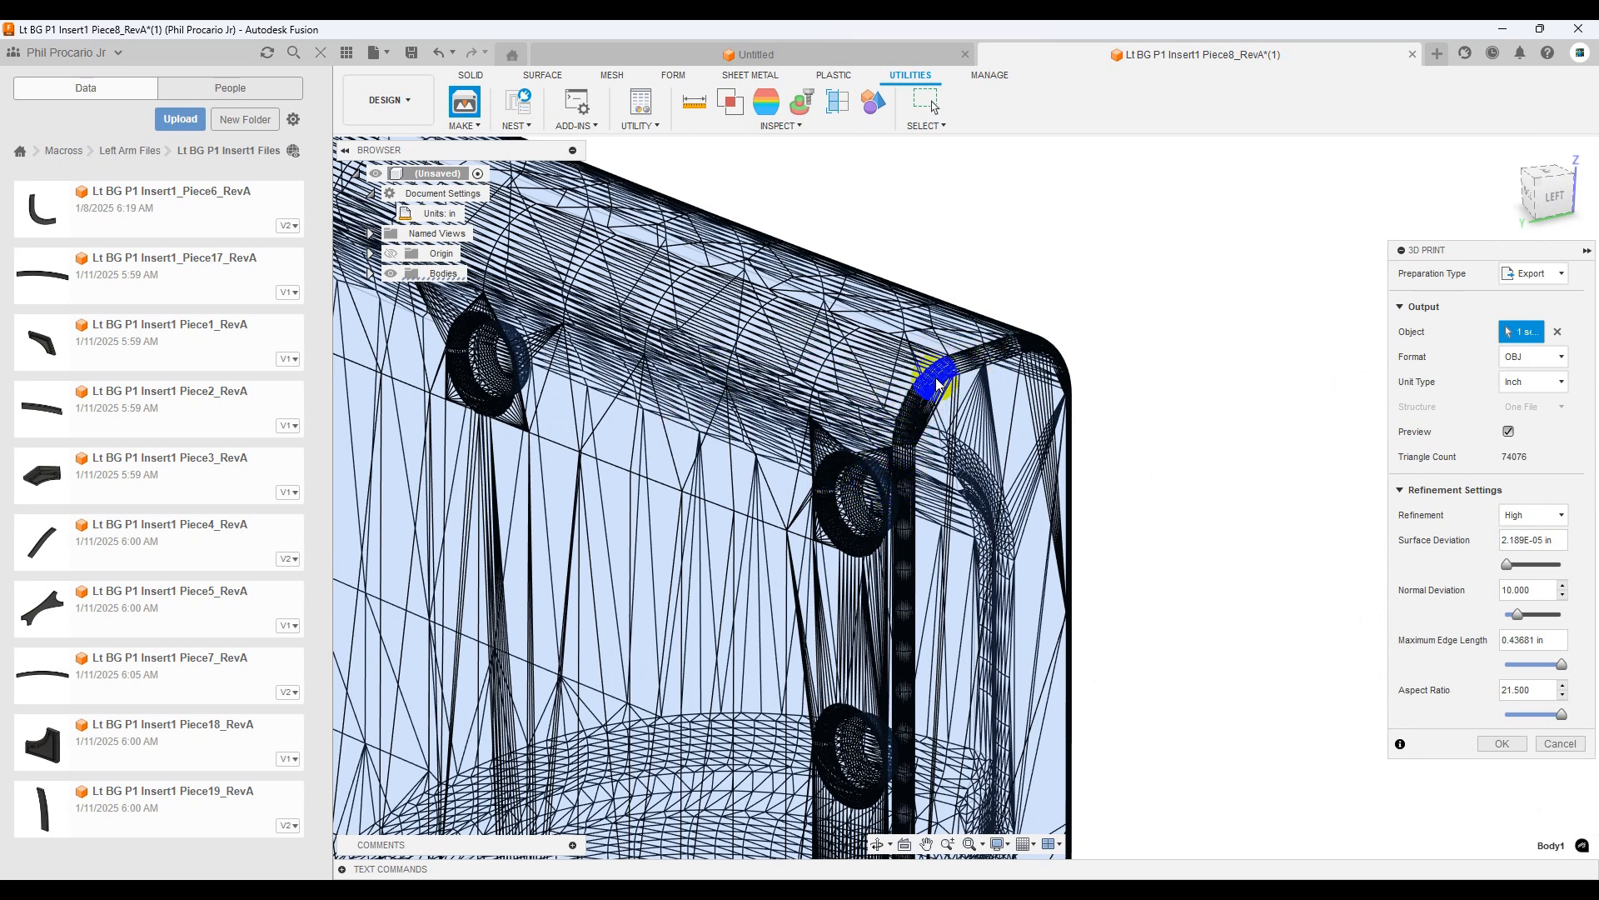
- Change the export mesh refinement to Low
middle_drag(864, 457, 1014, 543)
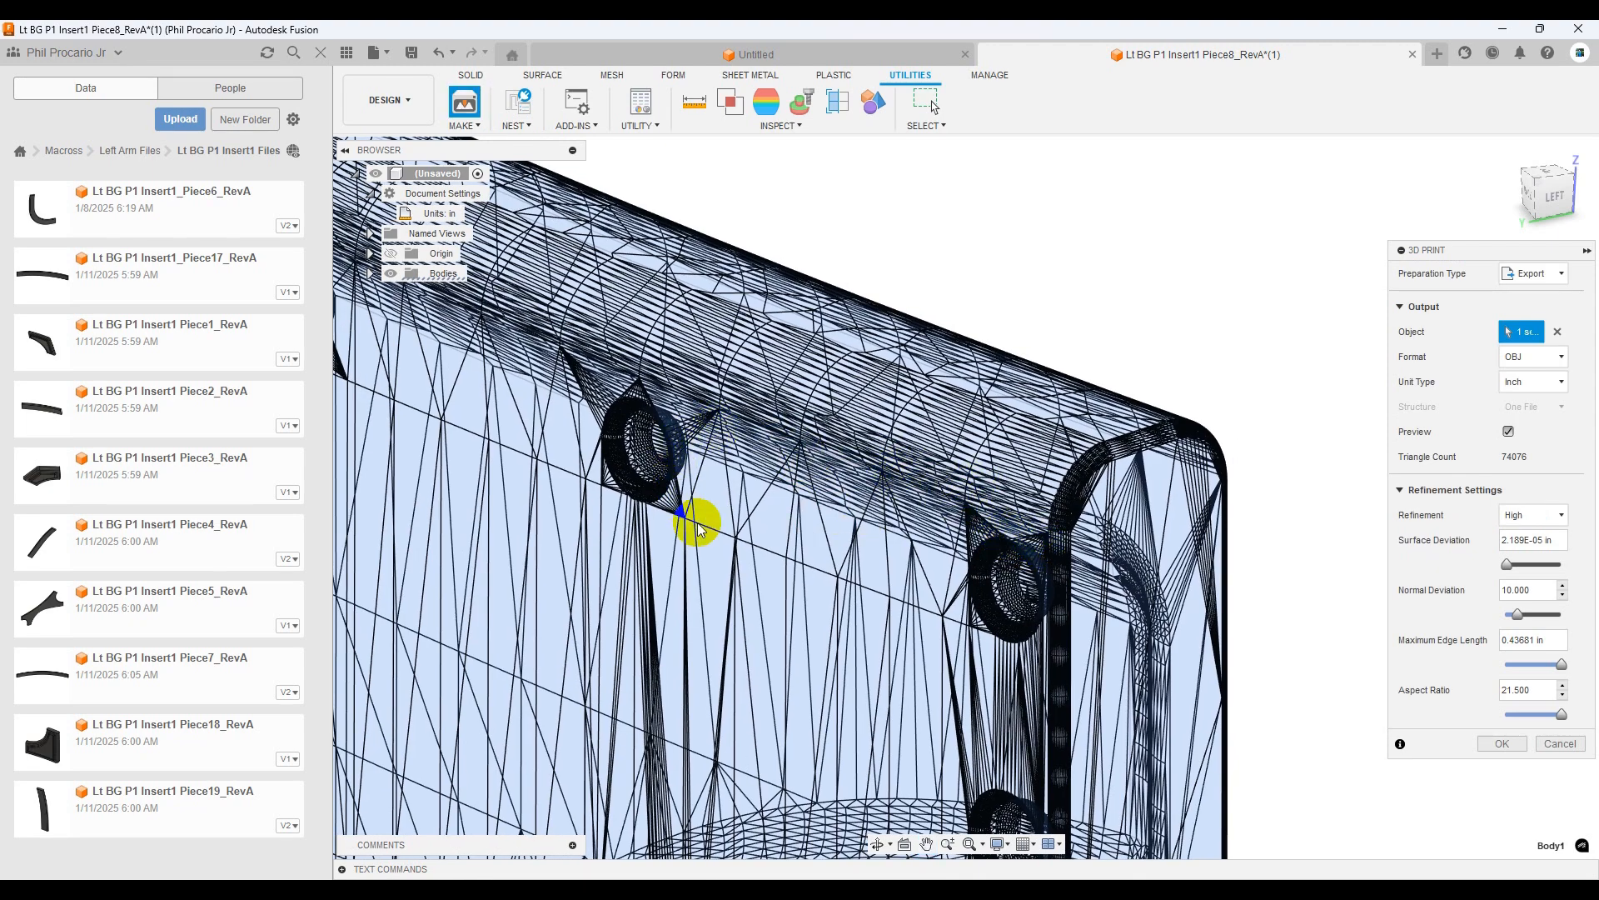
scroll(956, 597, down, 5)
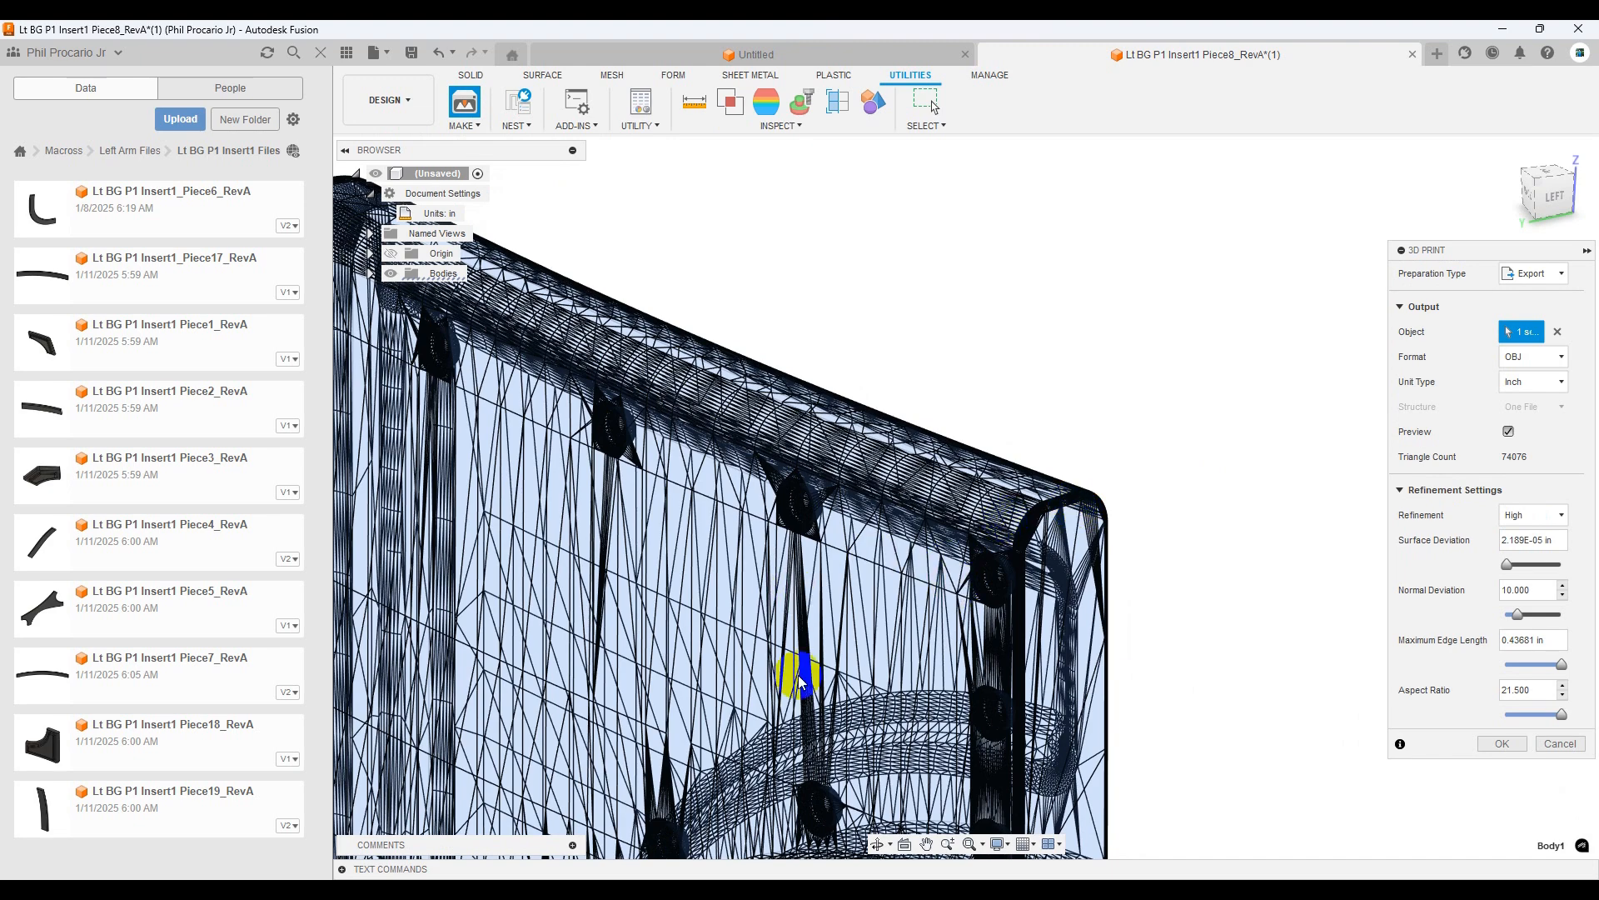
shift+middle_drag(943, 643, 920, 608)
scroll(913, 602, up, 5)
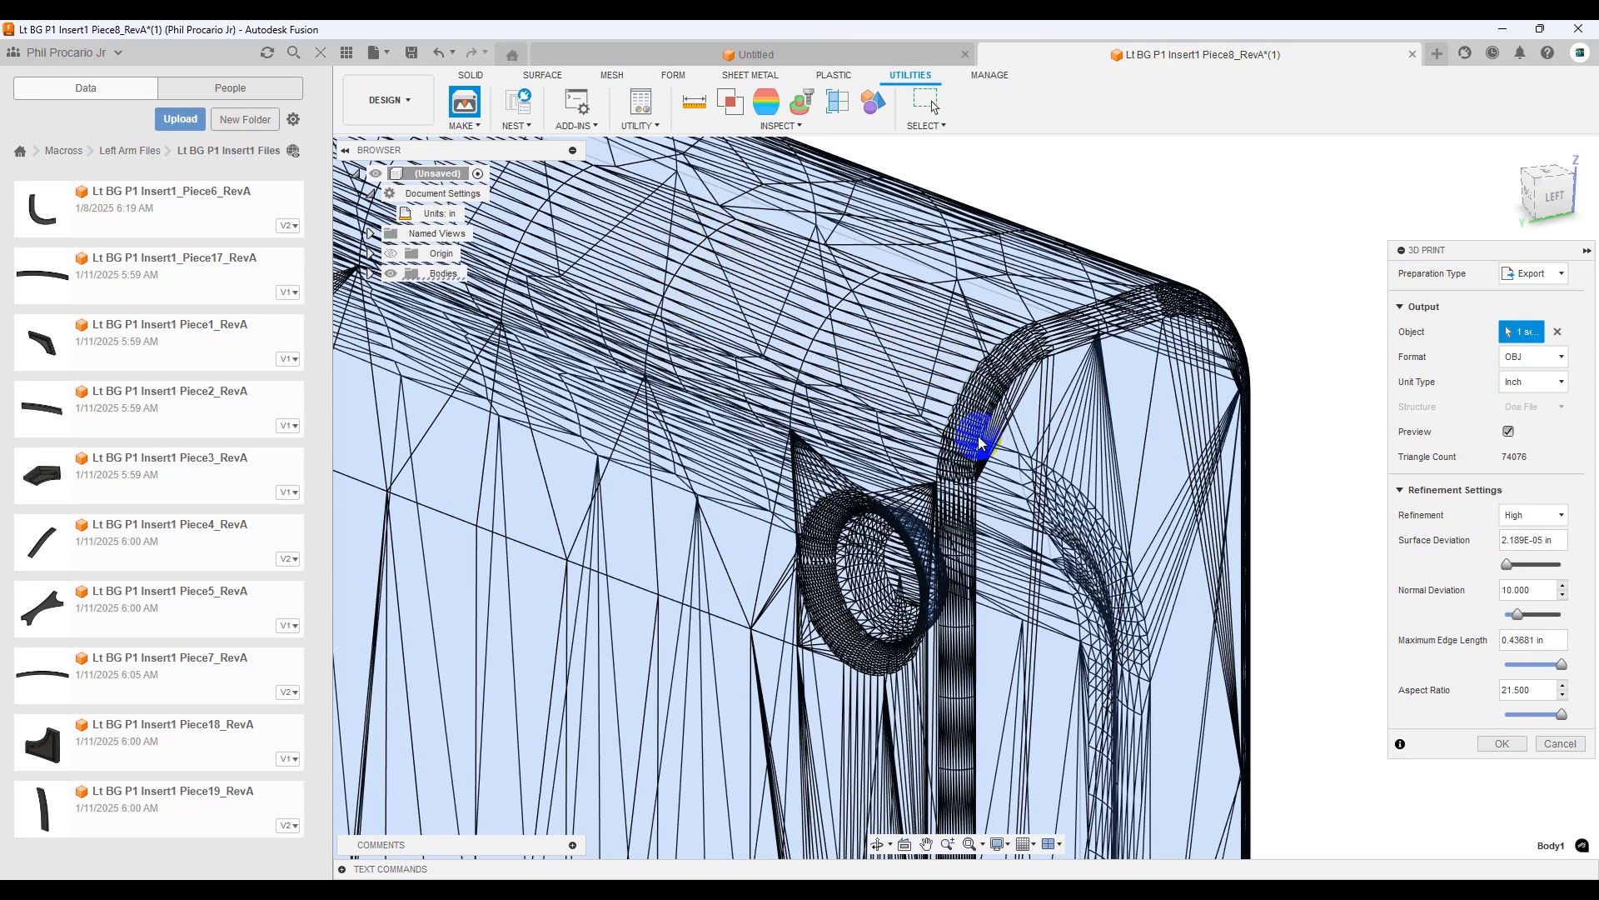
scroll(981, 443, down, 5)
shift+middle_drag(937, 456, 941, 468)
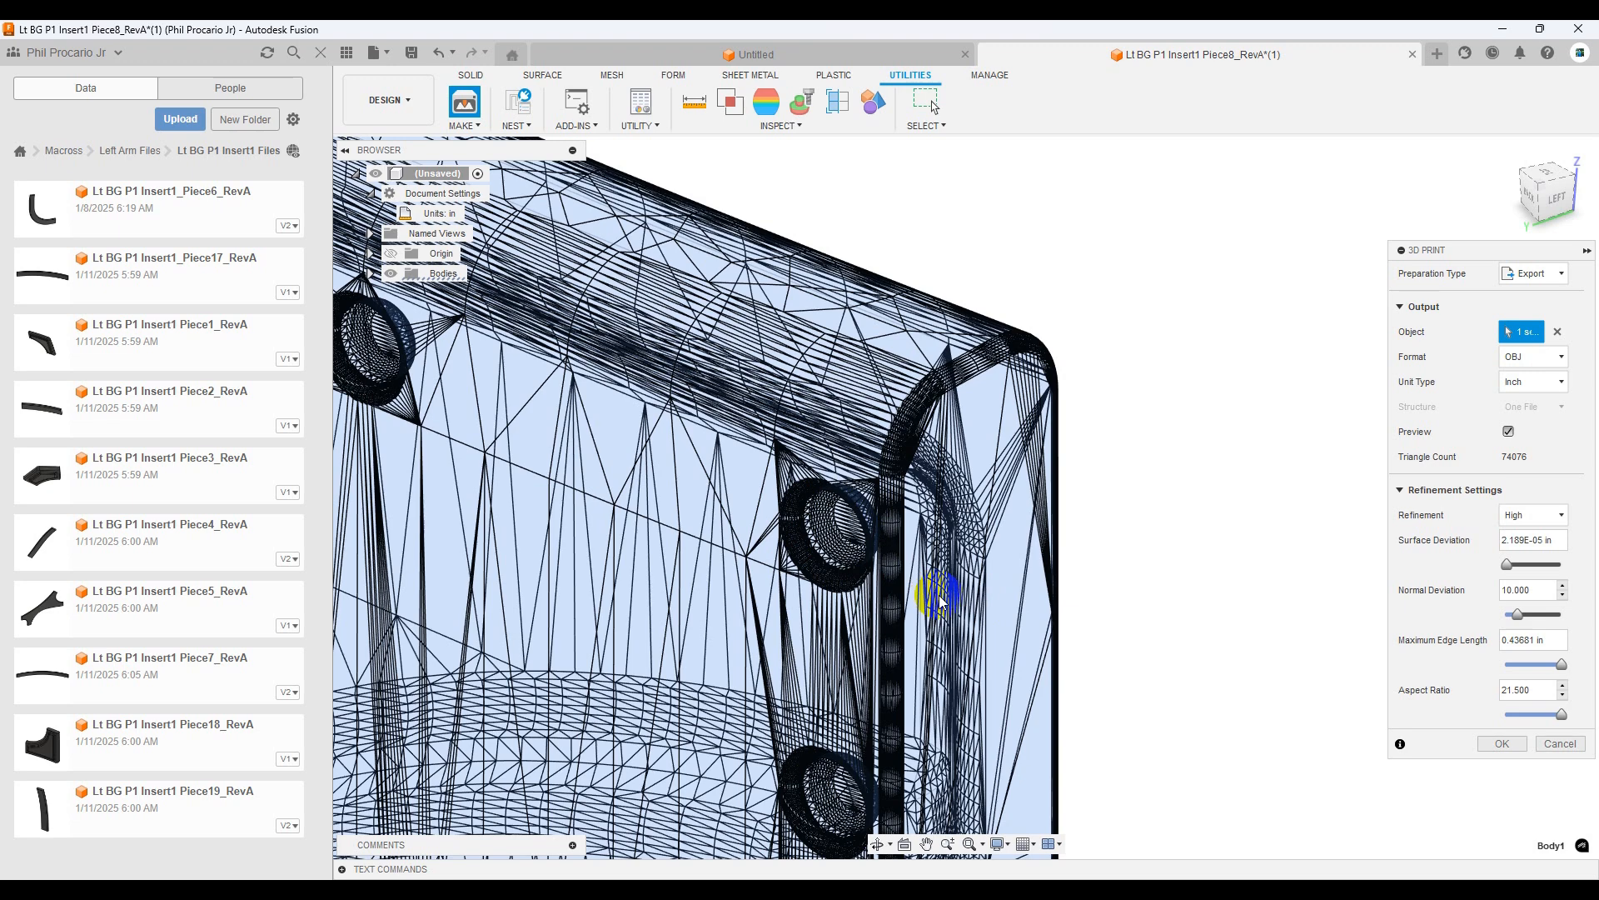
click(1518, 516)
click(1532, 570)
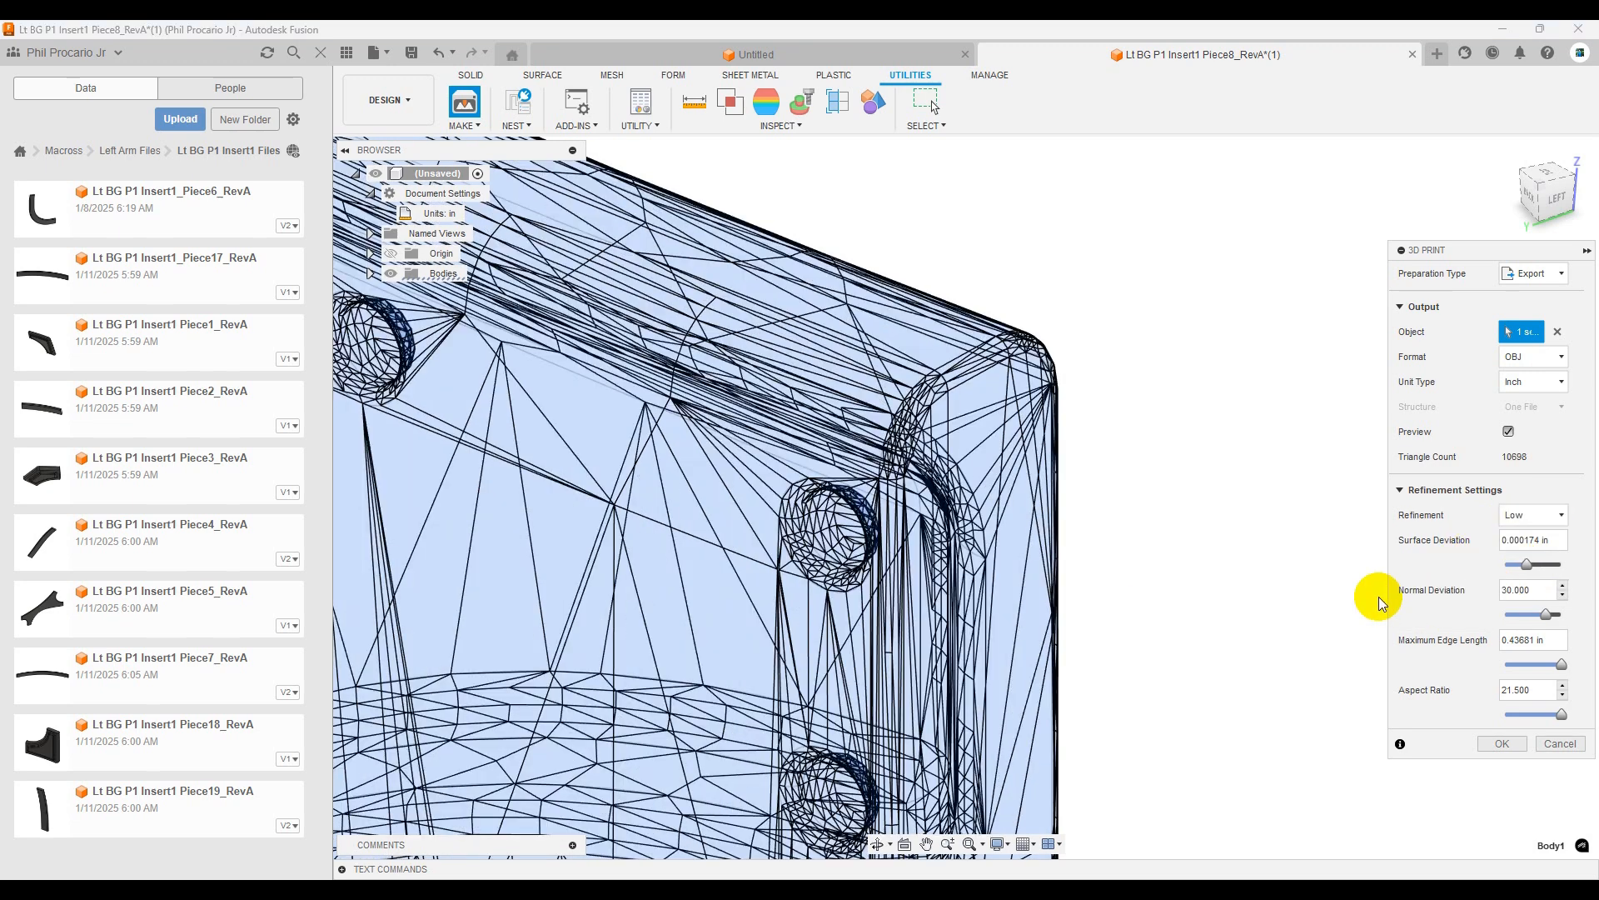
- Examine the Low-refinement mesh around the end screw hole and the corner fillet
middle_drag(872, 589, 828, 457)
scroll(770, 523, up, 8)
mouse_move(773, 530)
shift+middle_down()
mouse_move(753, 539)
mouse_move(778, 528)
shift+middle_up()
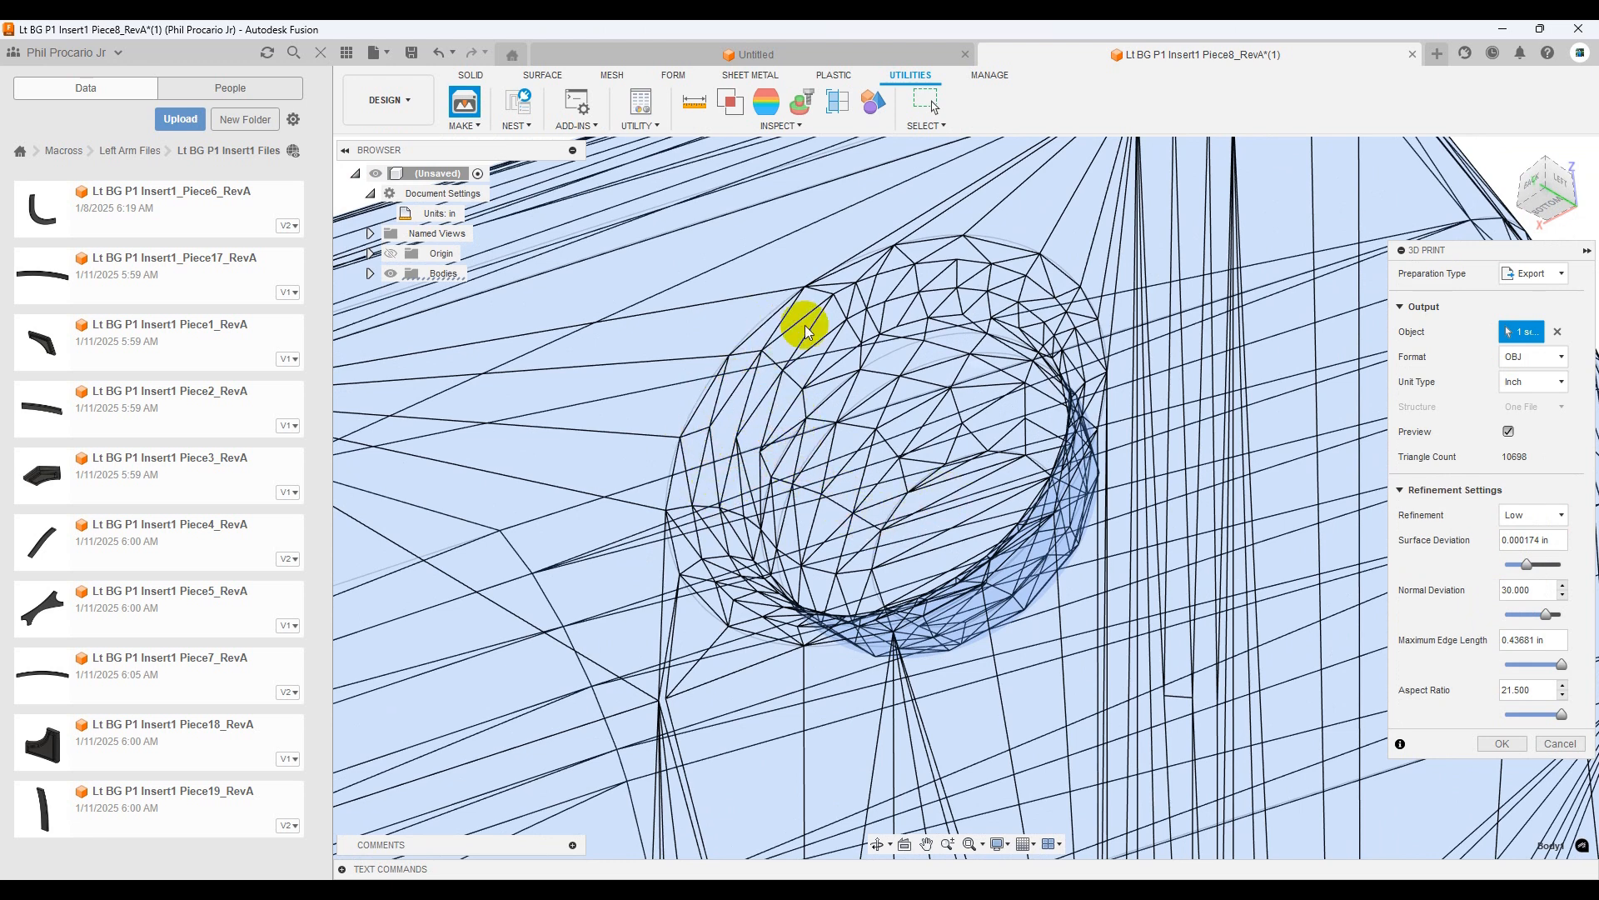
scroll(992, 421, down, 2)
scroll(995, 433, down, 2)
shift+middle_drag(1081, 457, 949, 586)
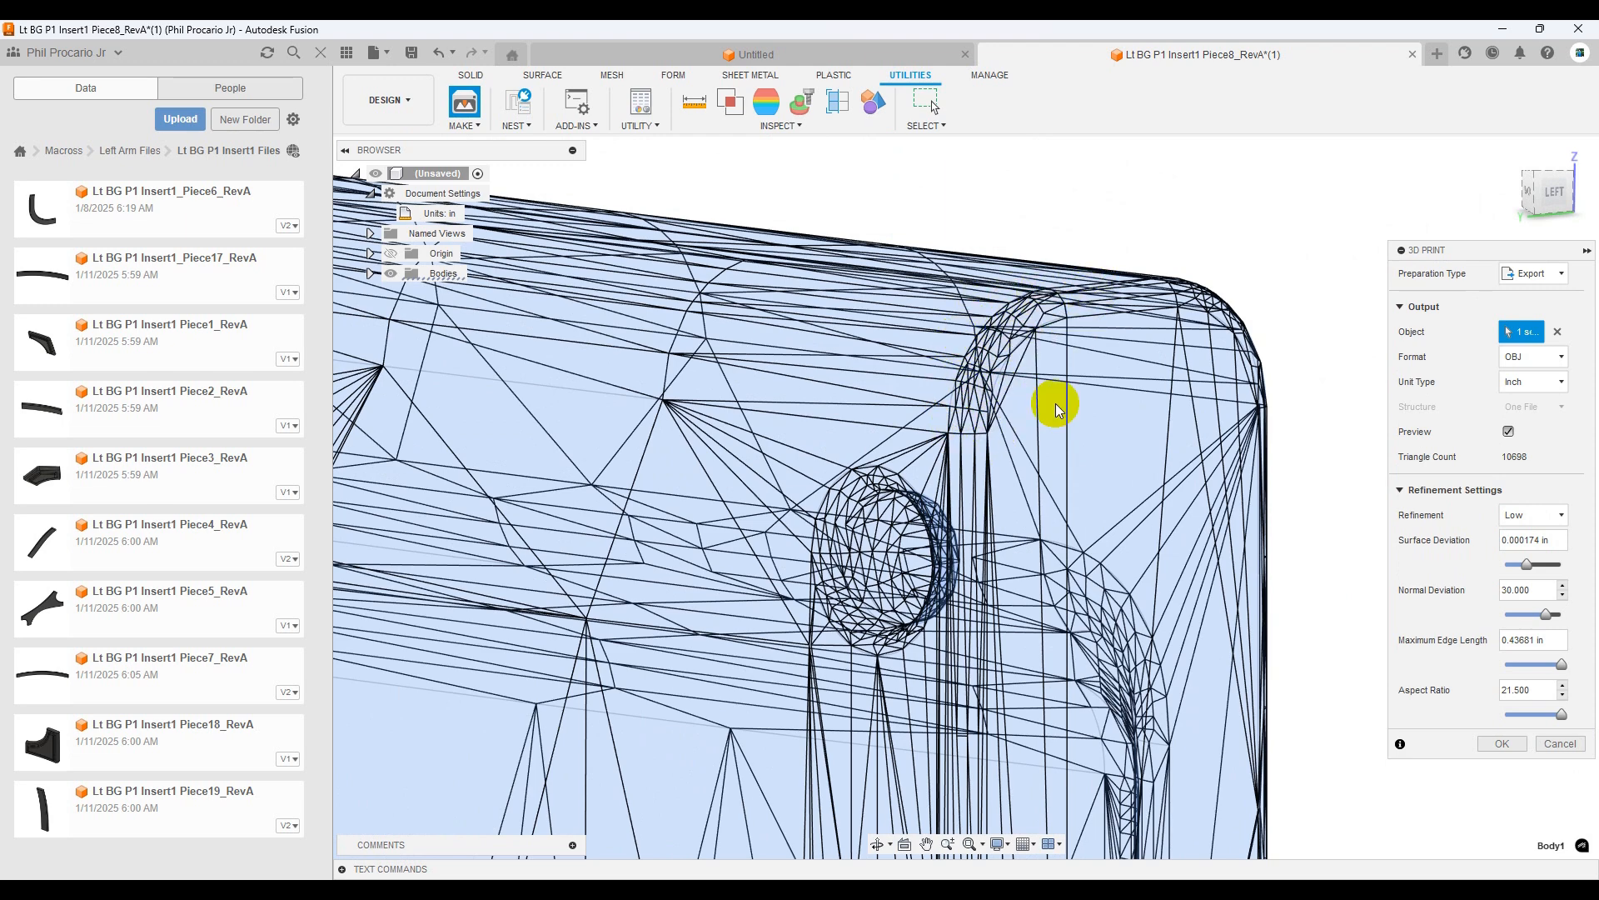
middle_drag(973, 487, 864, 471)
scroll(896, 520, down, 3)
scroll(872, 520, up, 8)
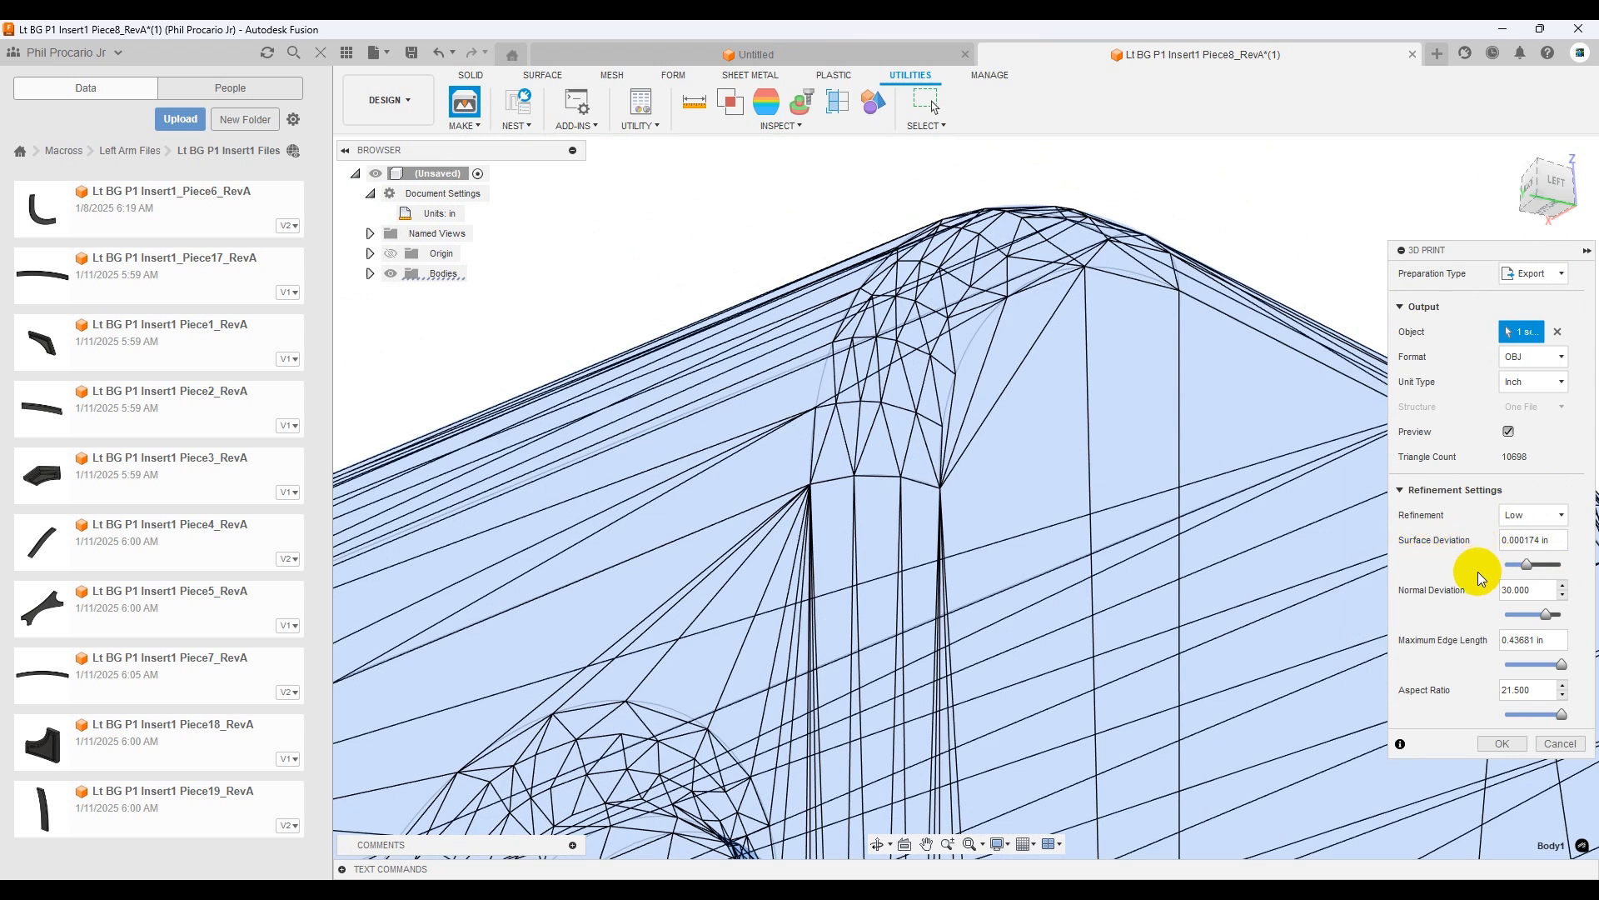
- Set the normal deviation to 25 and check the mesh segments across the end corner's fillet
double_click(1525, 590)
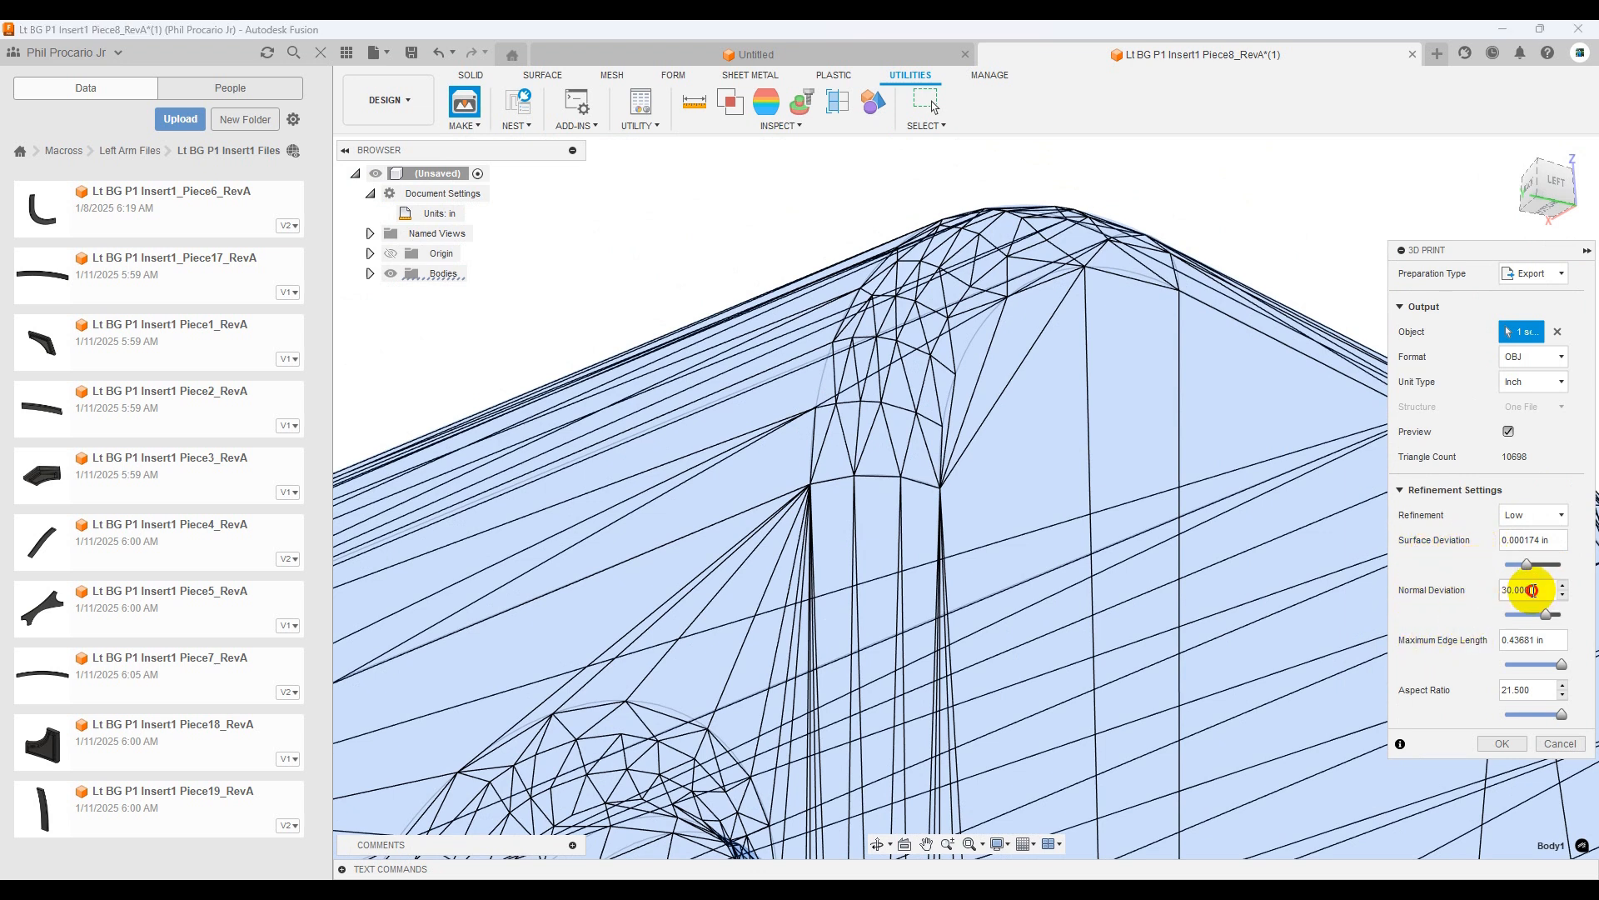
text(25)
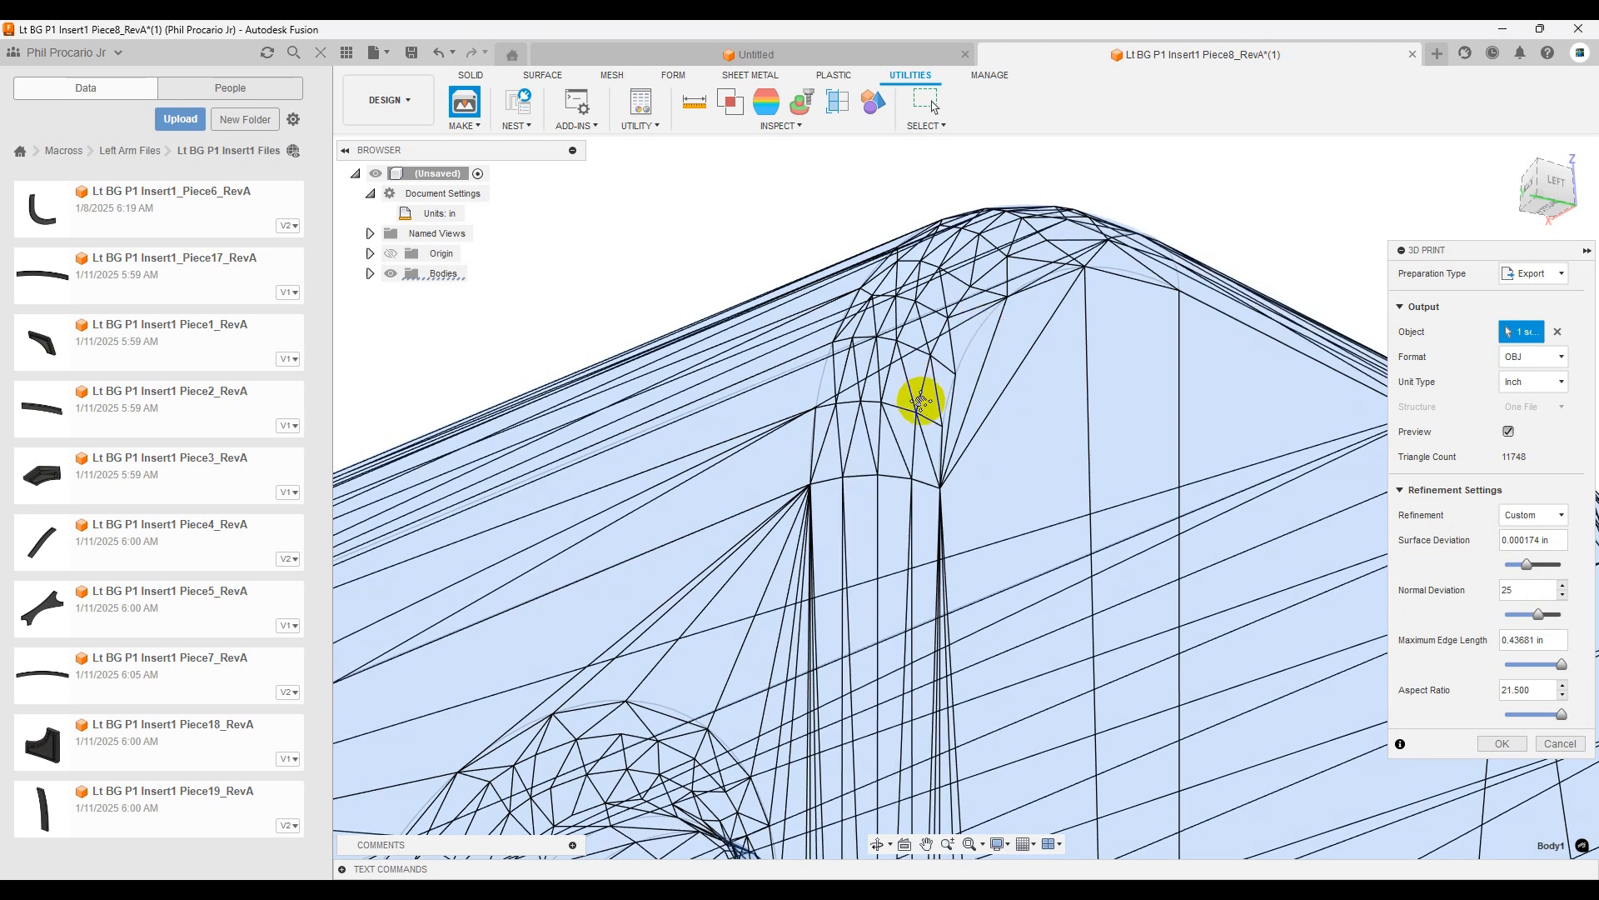
scroll(919, 404, up, 5)
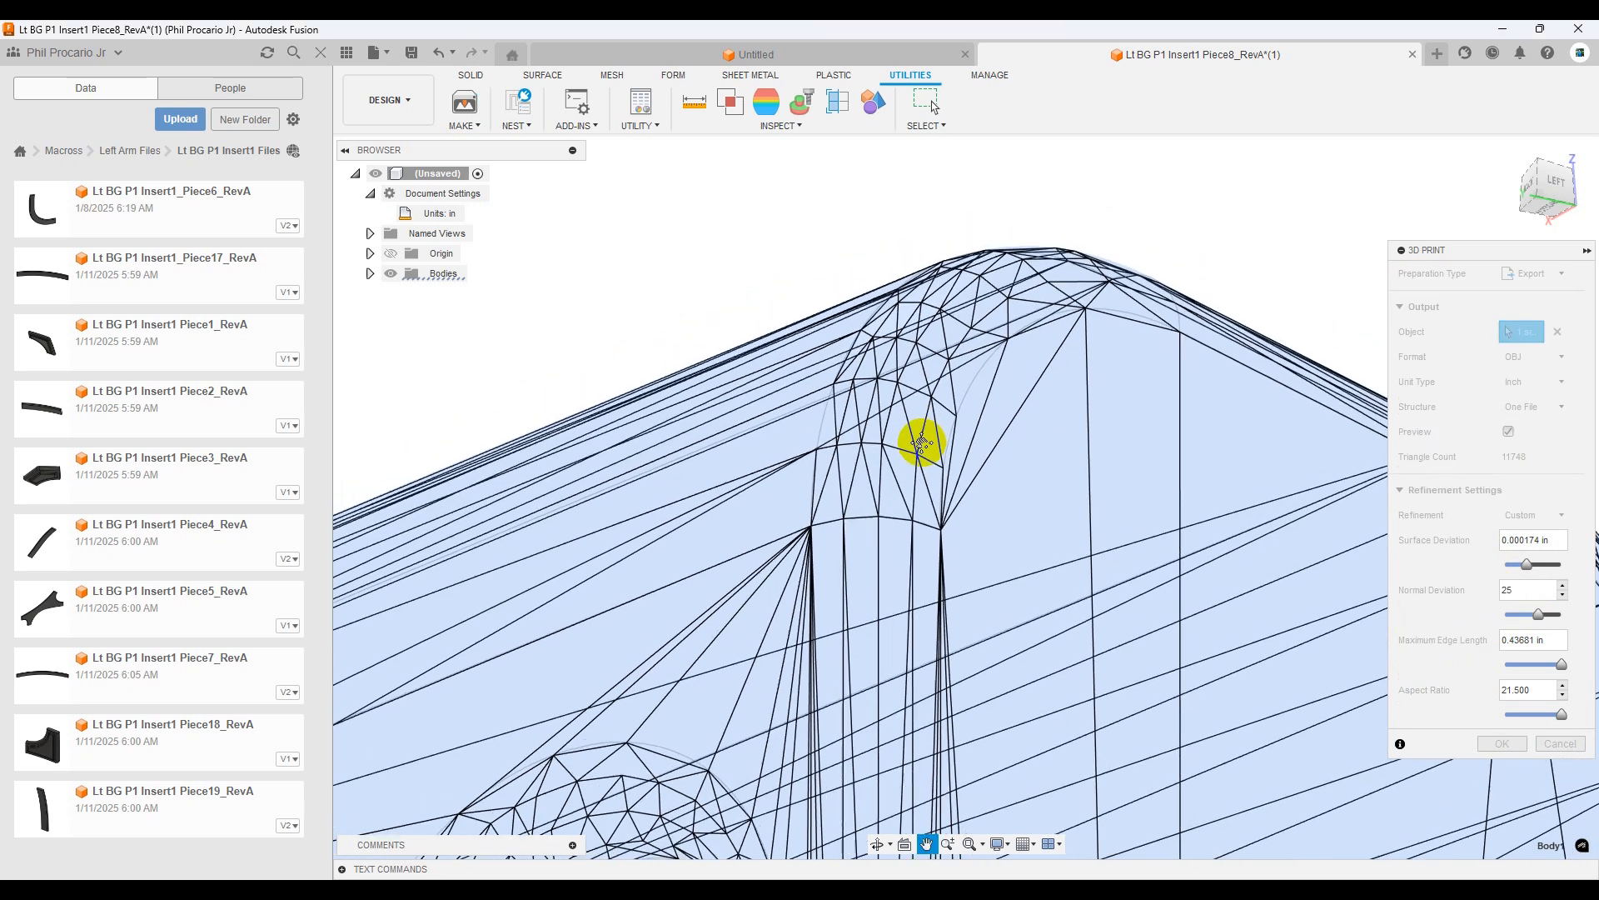
scroll(864, 531, up, 2)
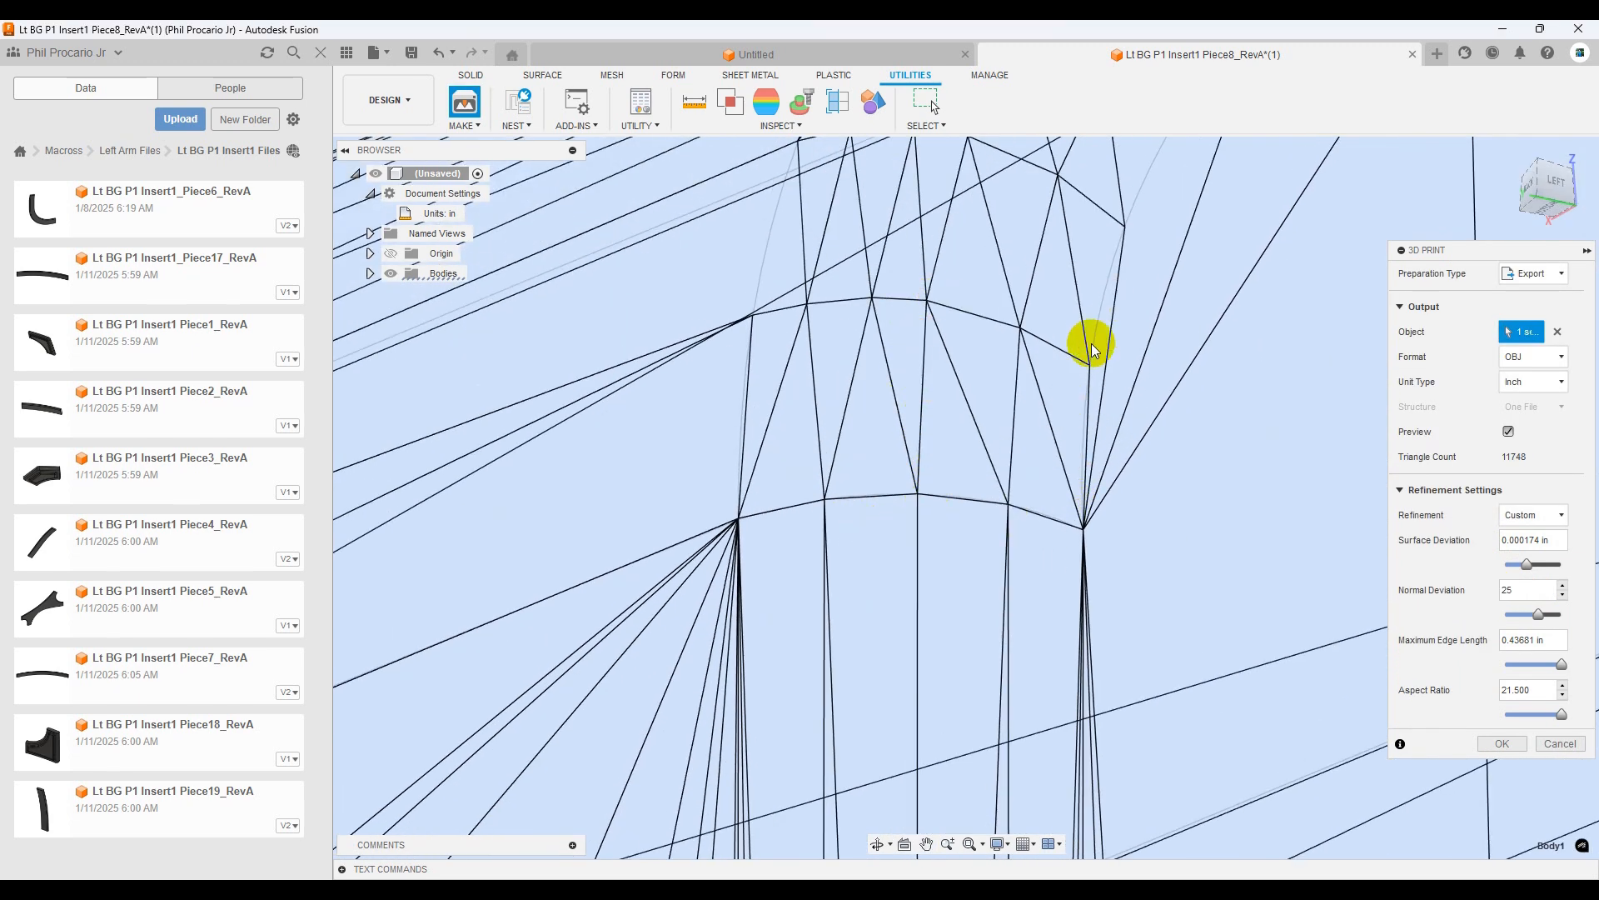
scroll(881, 446, down, 6)
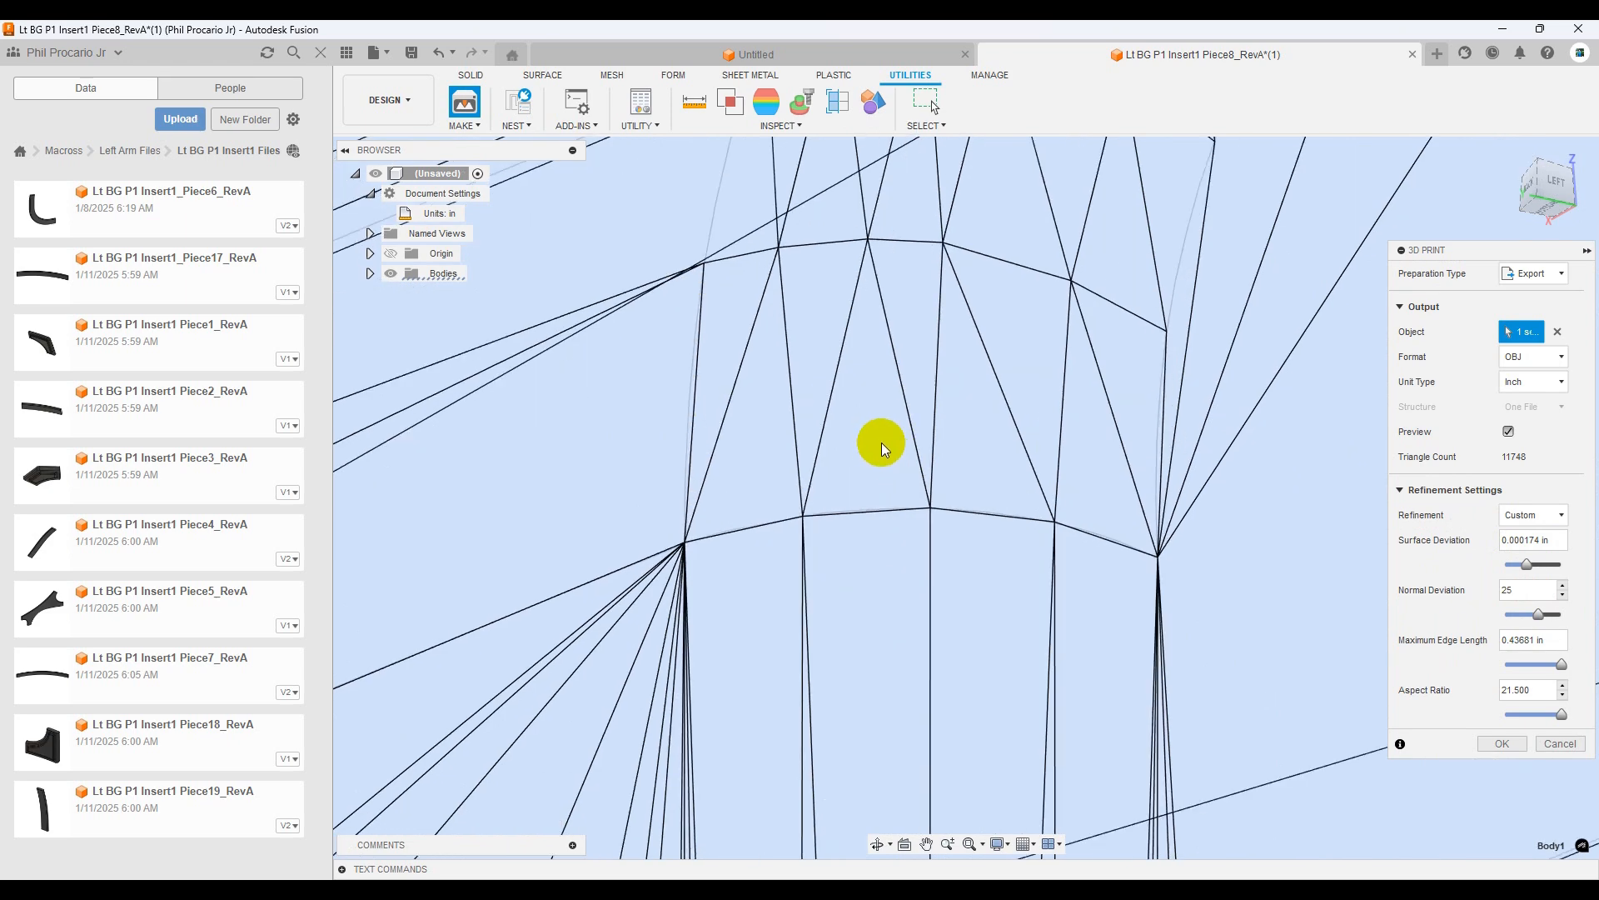
middle_drag(910, 403, 957, 400)
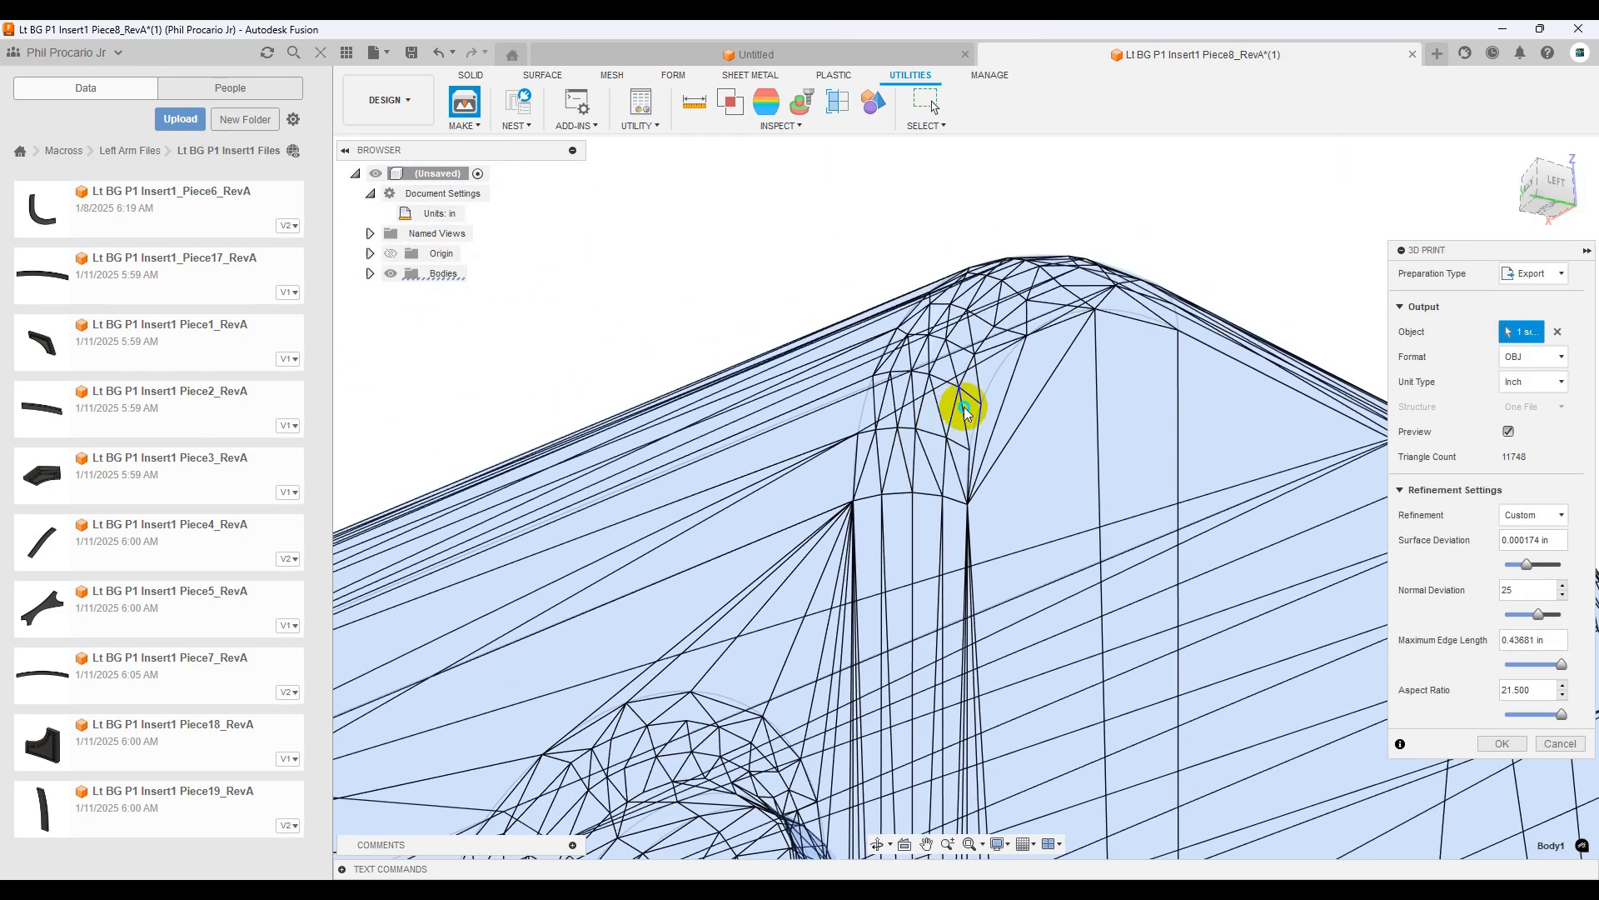
scroll(939, 457, up, 3)
middle_drag(938, 458, 991, 475)
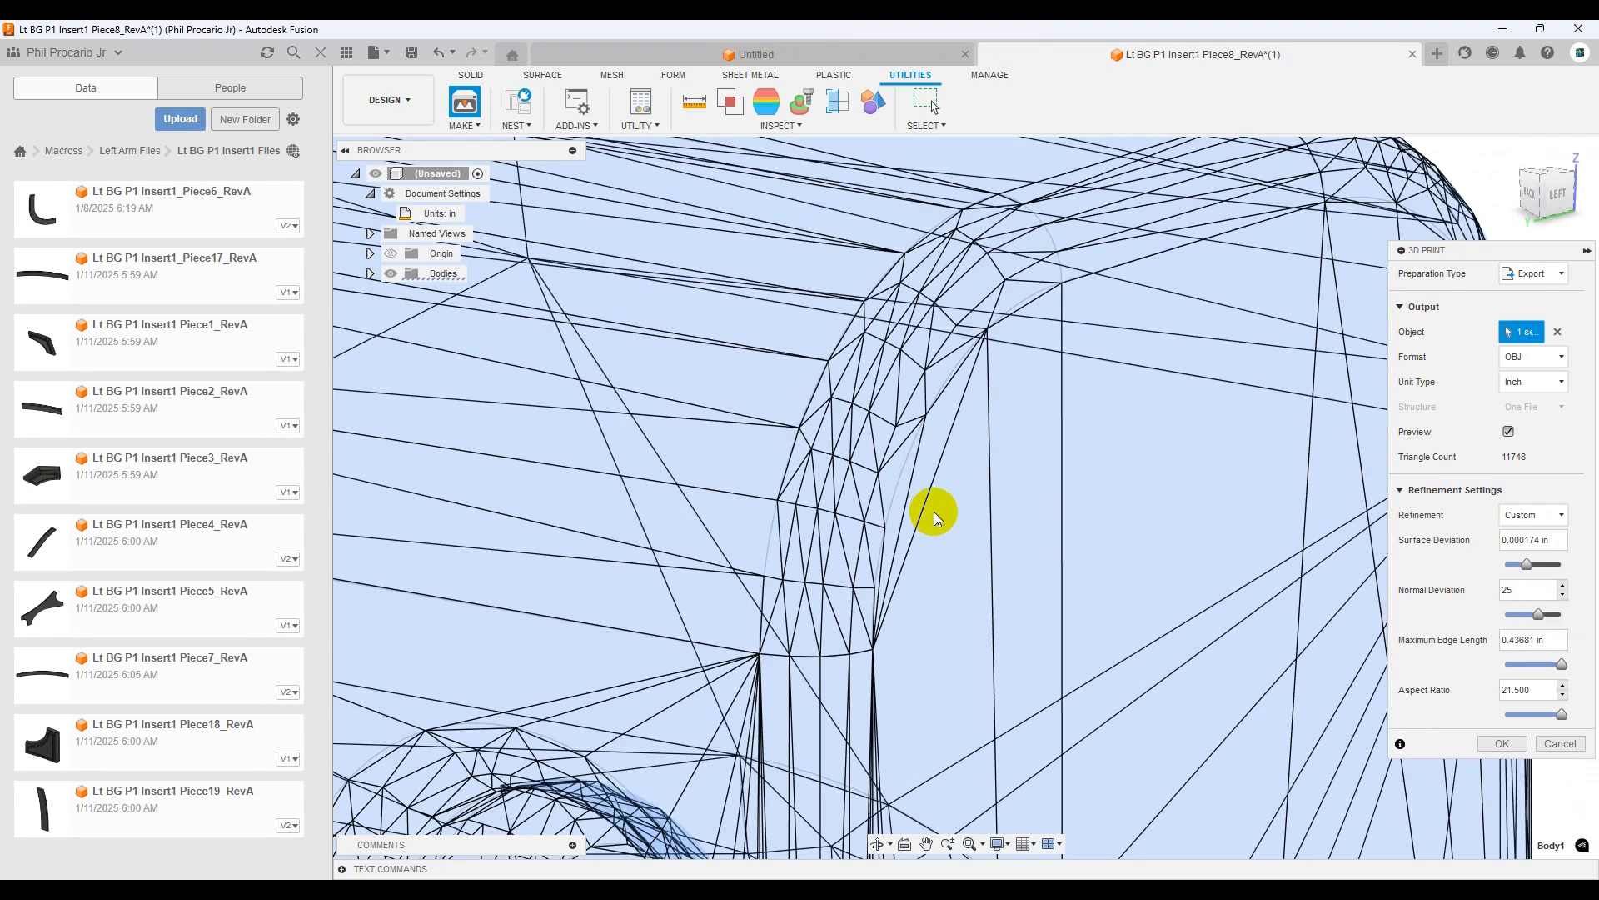
- Examine the mesh where the corner fillet meets the straight edge and around the nearest screw hole's rim
scroll(912, 518, down, 8)
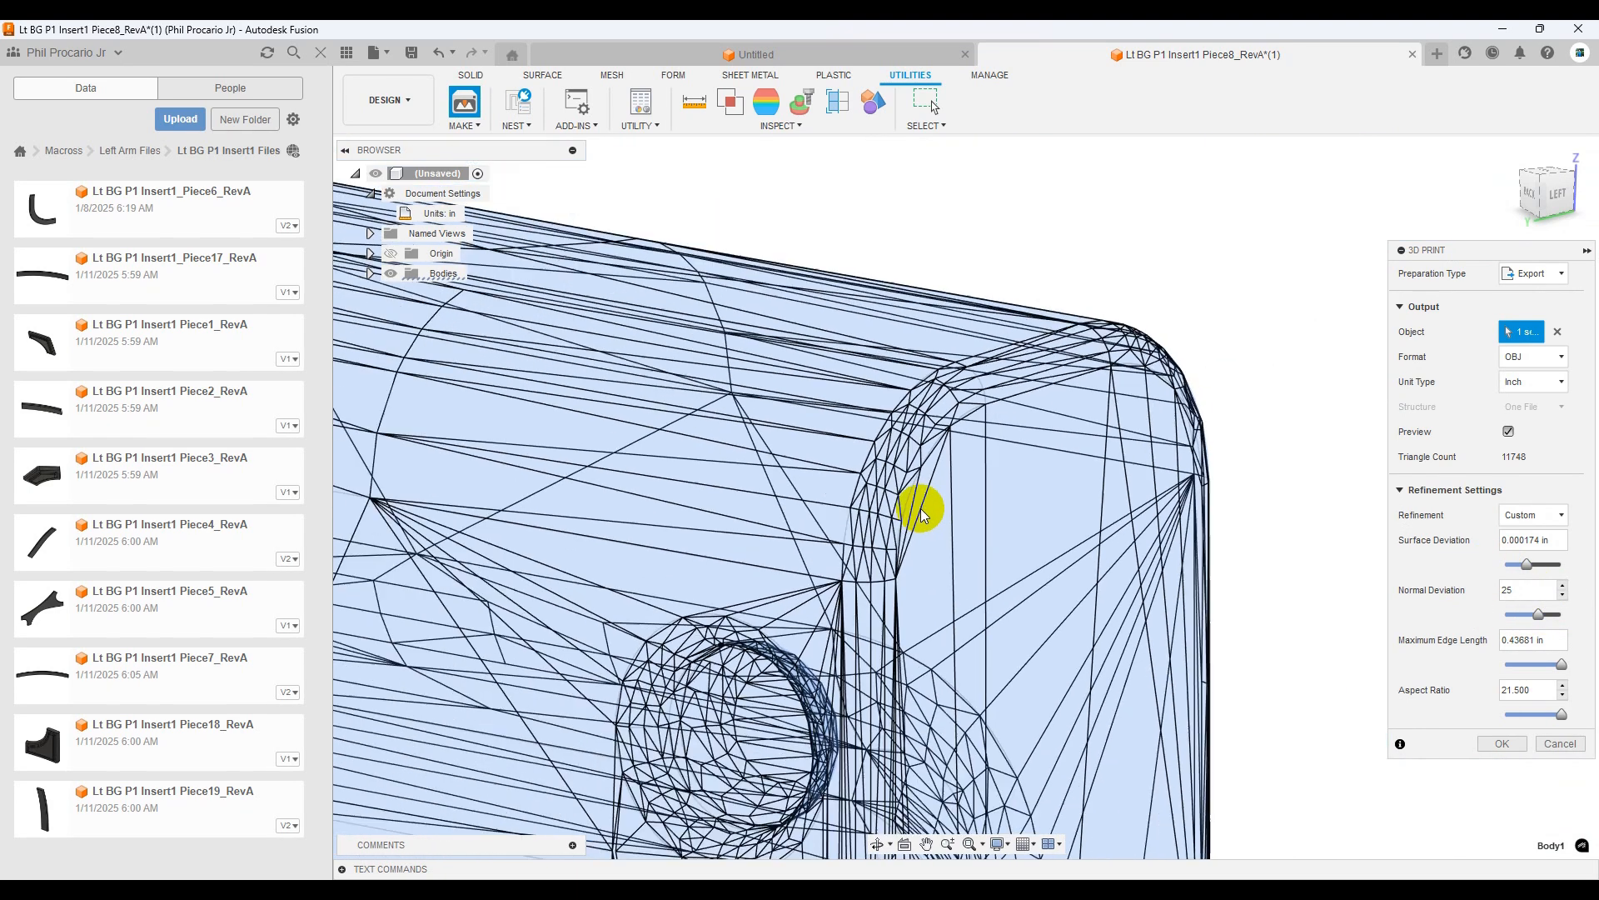
scroll(922, 514, up, 8)
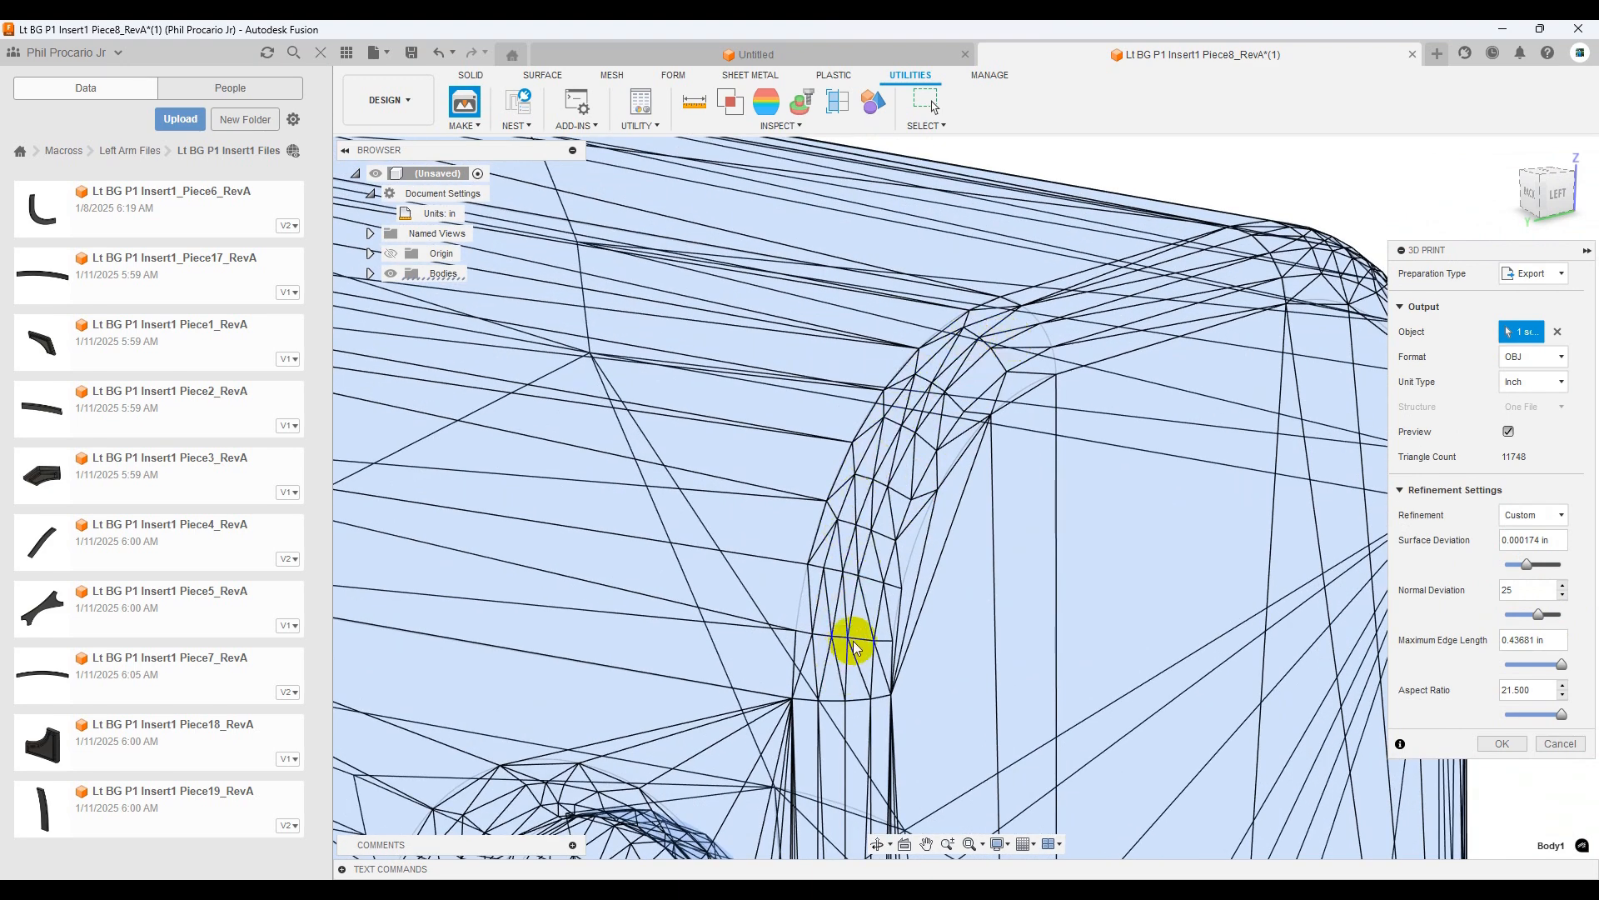
shift+middle_drag(861, 625, 849, 564)
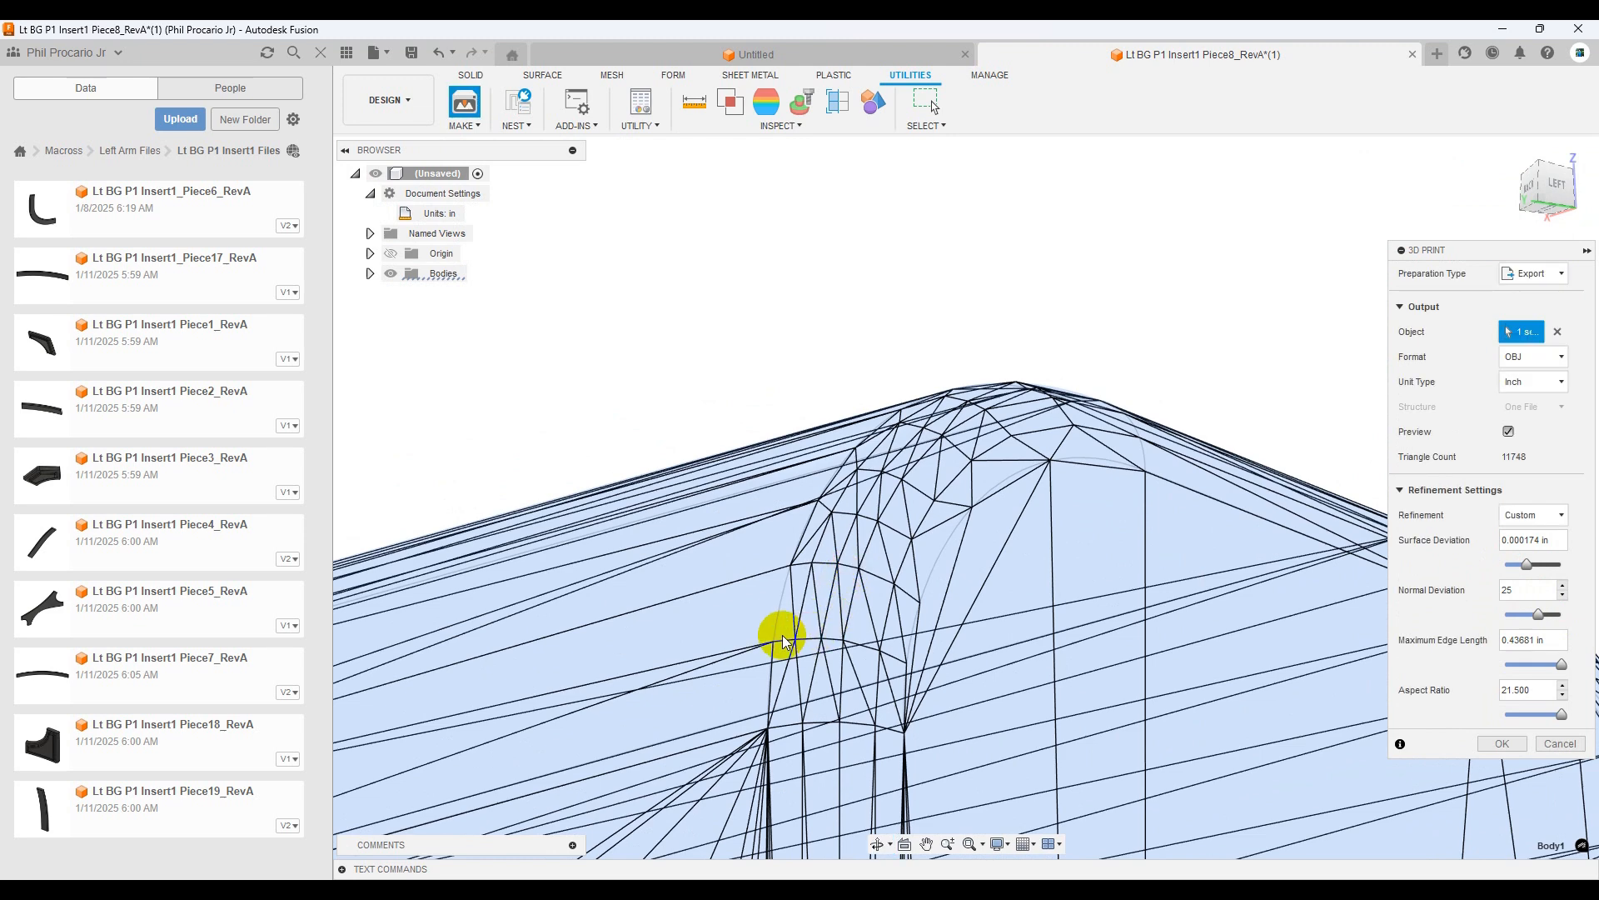
middle_drag(860, 707, 882, 540)
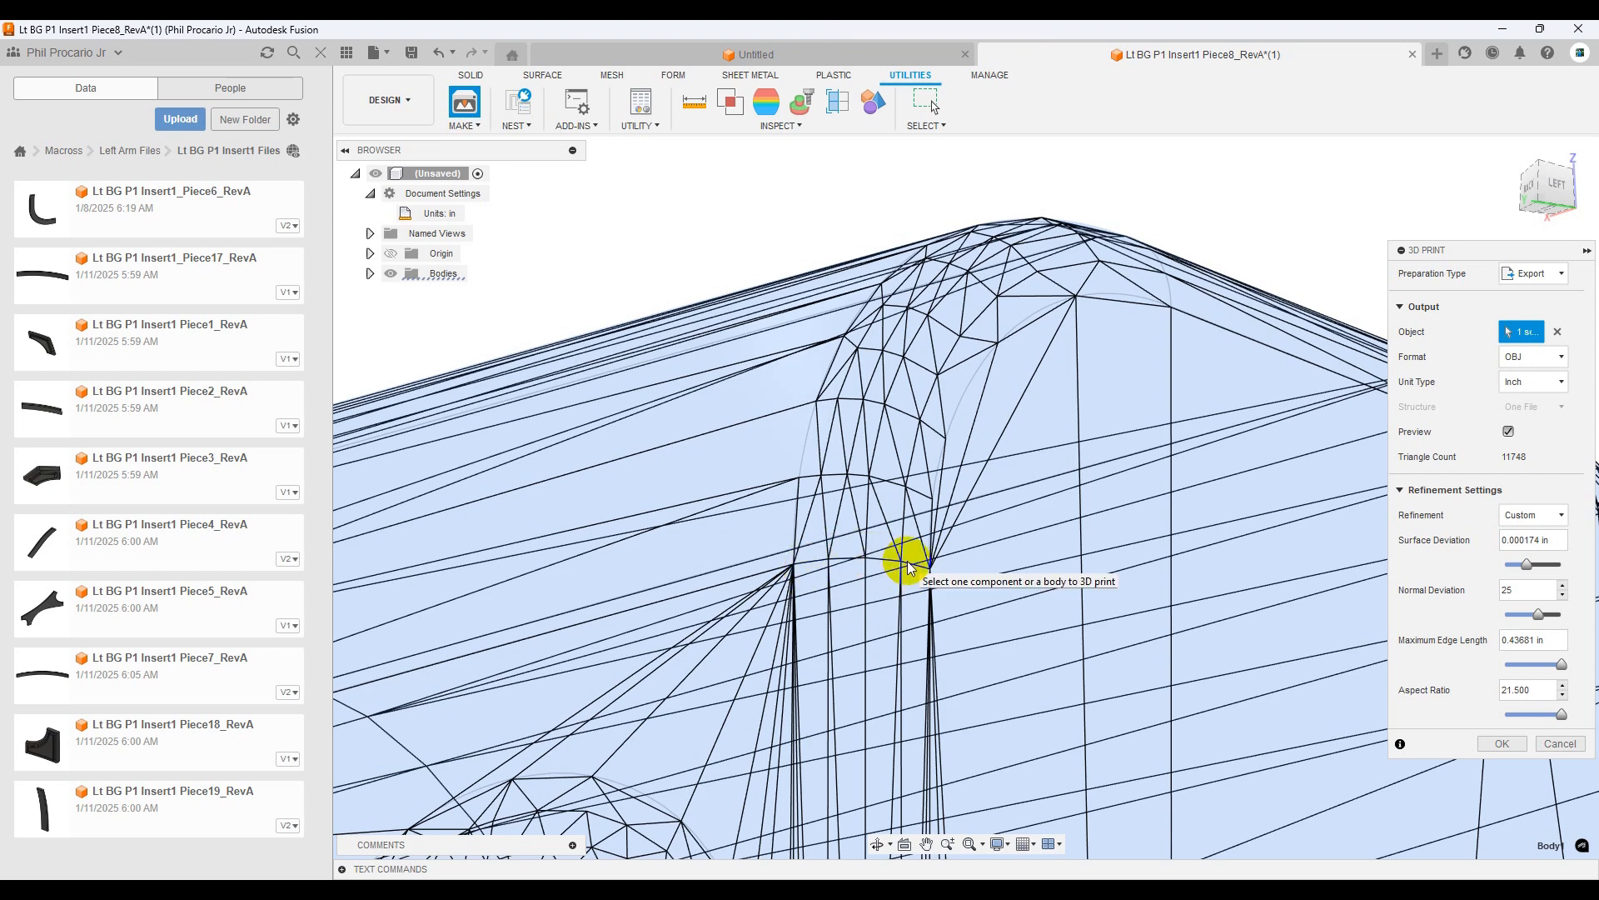
scroll(892, 547, down, 3)
middle_drag(910, 508, 760, 435)
scroll(742, 422, up, 5)
scroll(745, 434, up, 2)
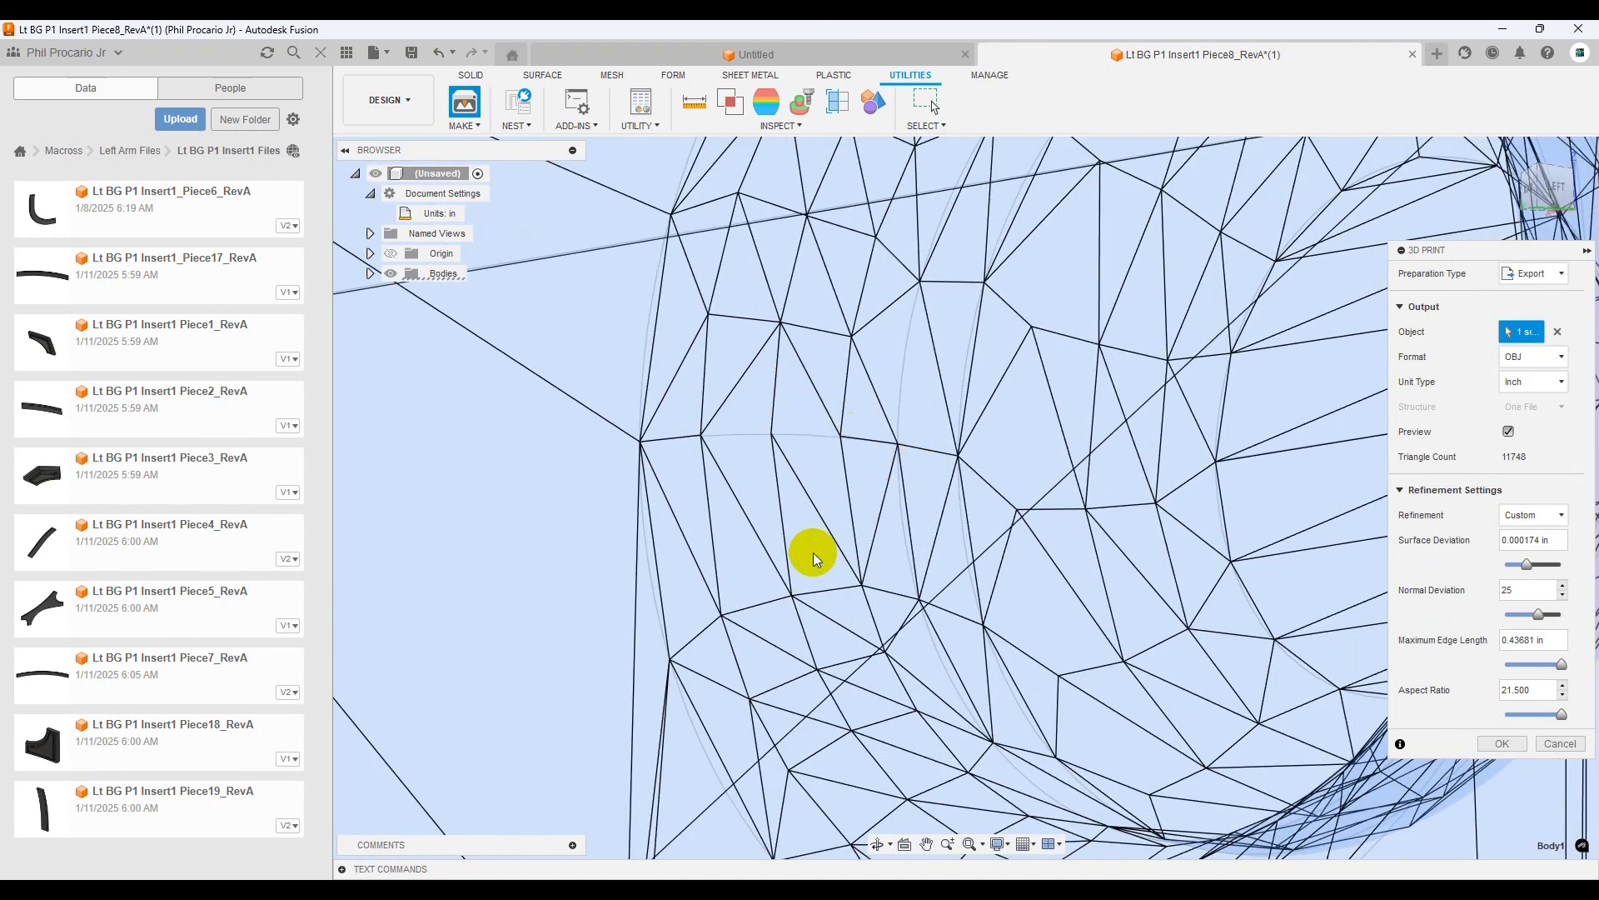
scroll(908, 546, down, 5)
middle_drag(914, 535, 967, 533)
scroll(967, 533, down, 5)
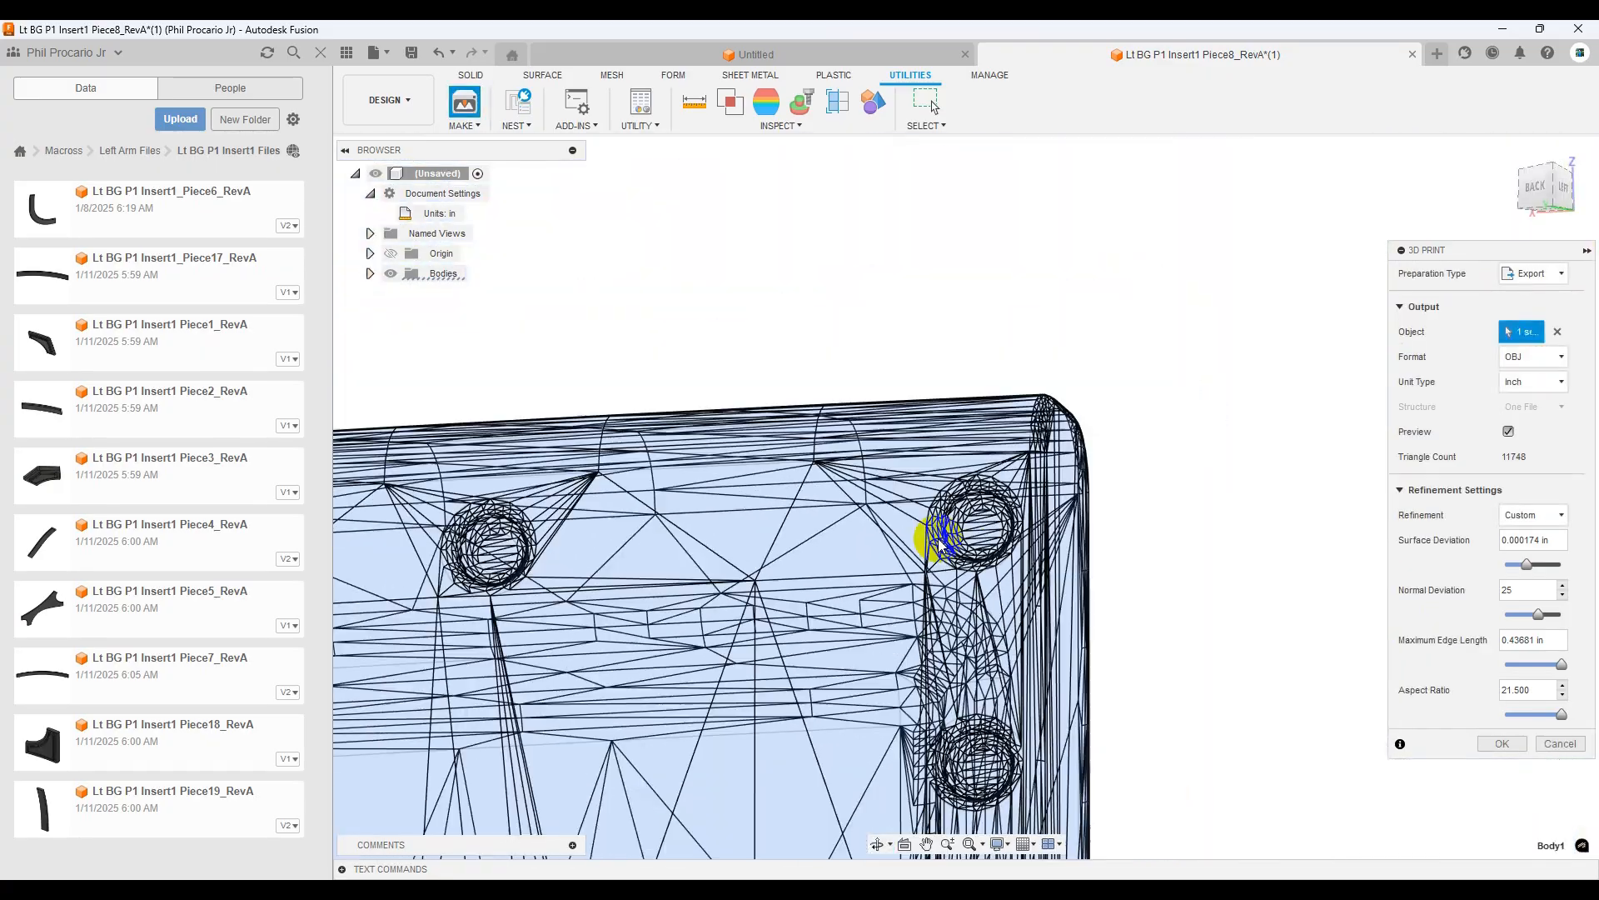
- Examine the mesh around the curved recess beside the end screw holes, then return to the end corner's fillets
shift+middle_drag(967, 516, 764, 513)
scroll(1081, 429, up, 6)
shift+middle_drag(1072, 442, 1026, 487)
scroll(1014, 483, down, 5)
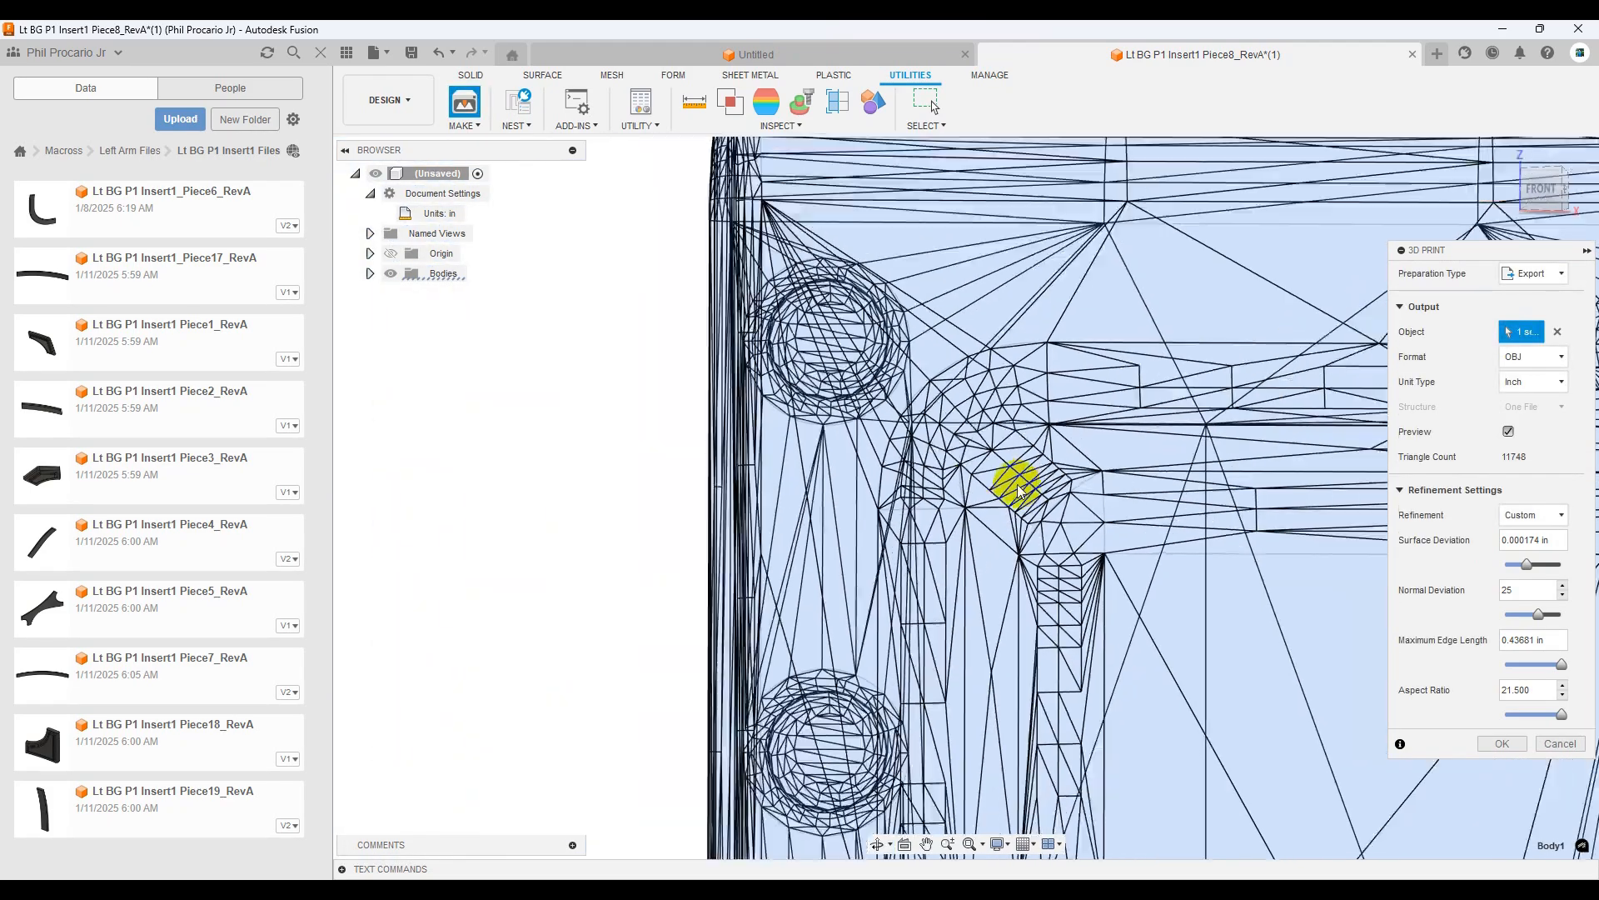
shift+middle_drag(1011, 468, 1073, 499)
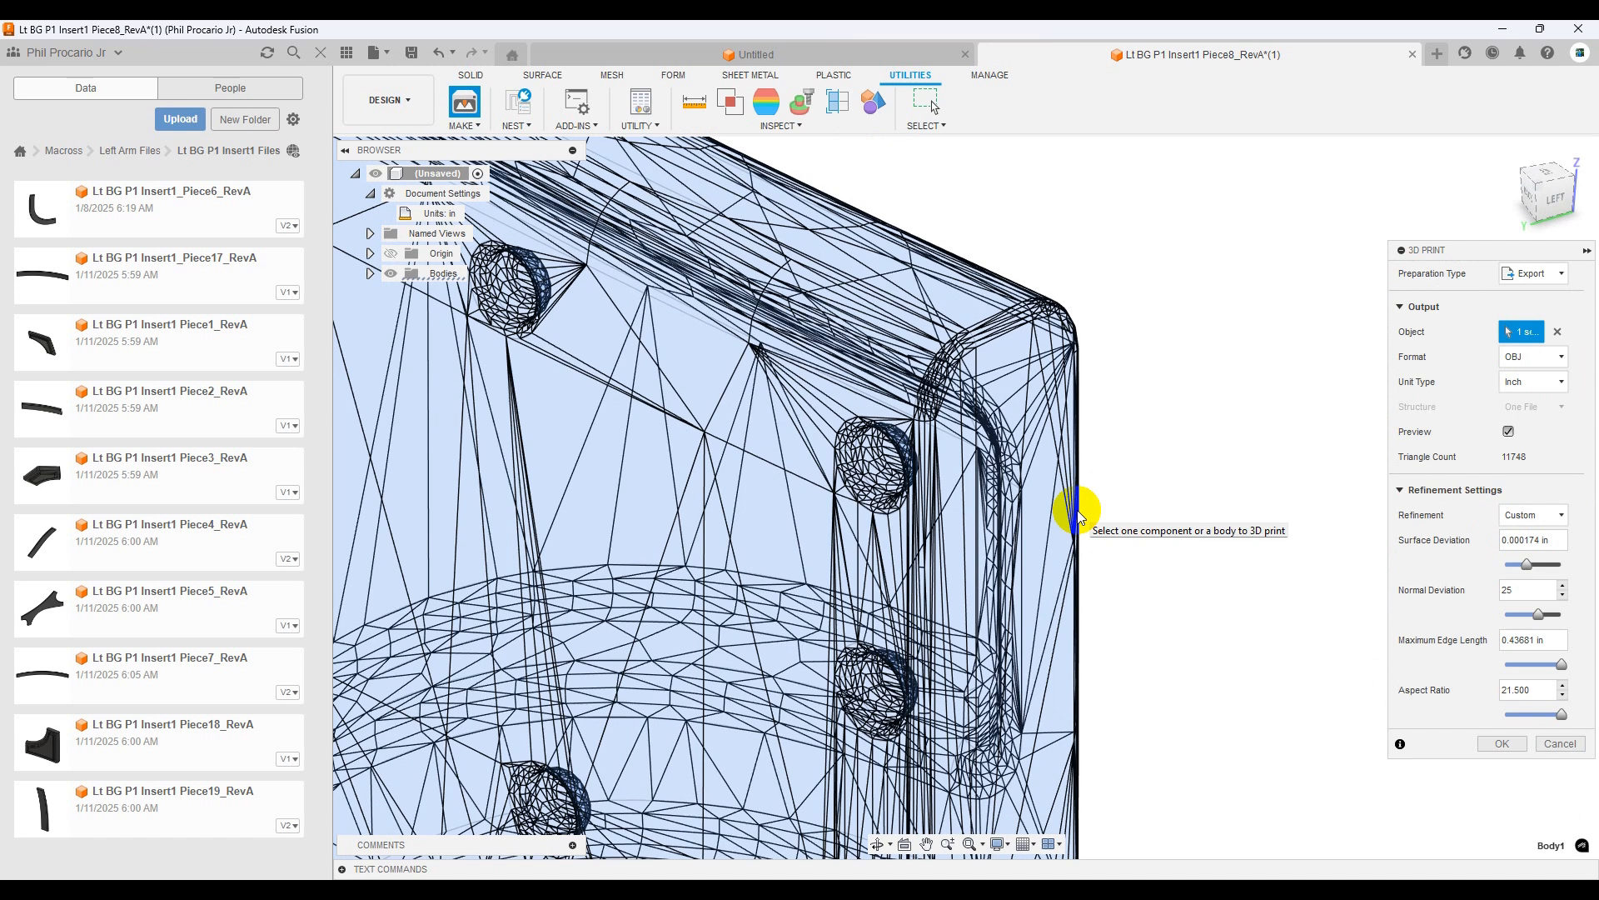
scroll(874, 545, down, 5)
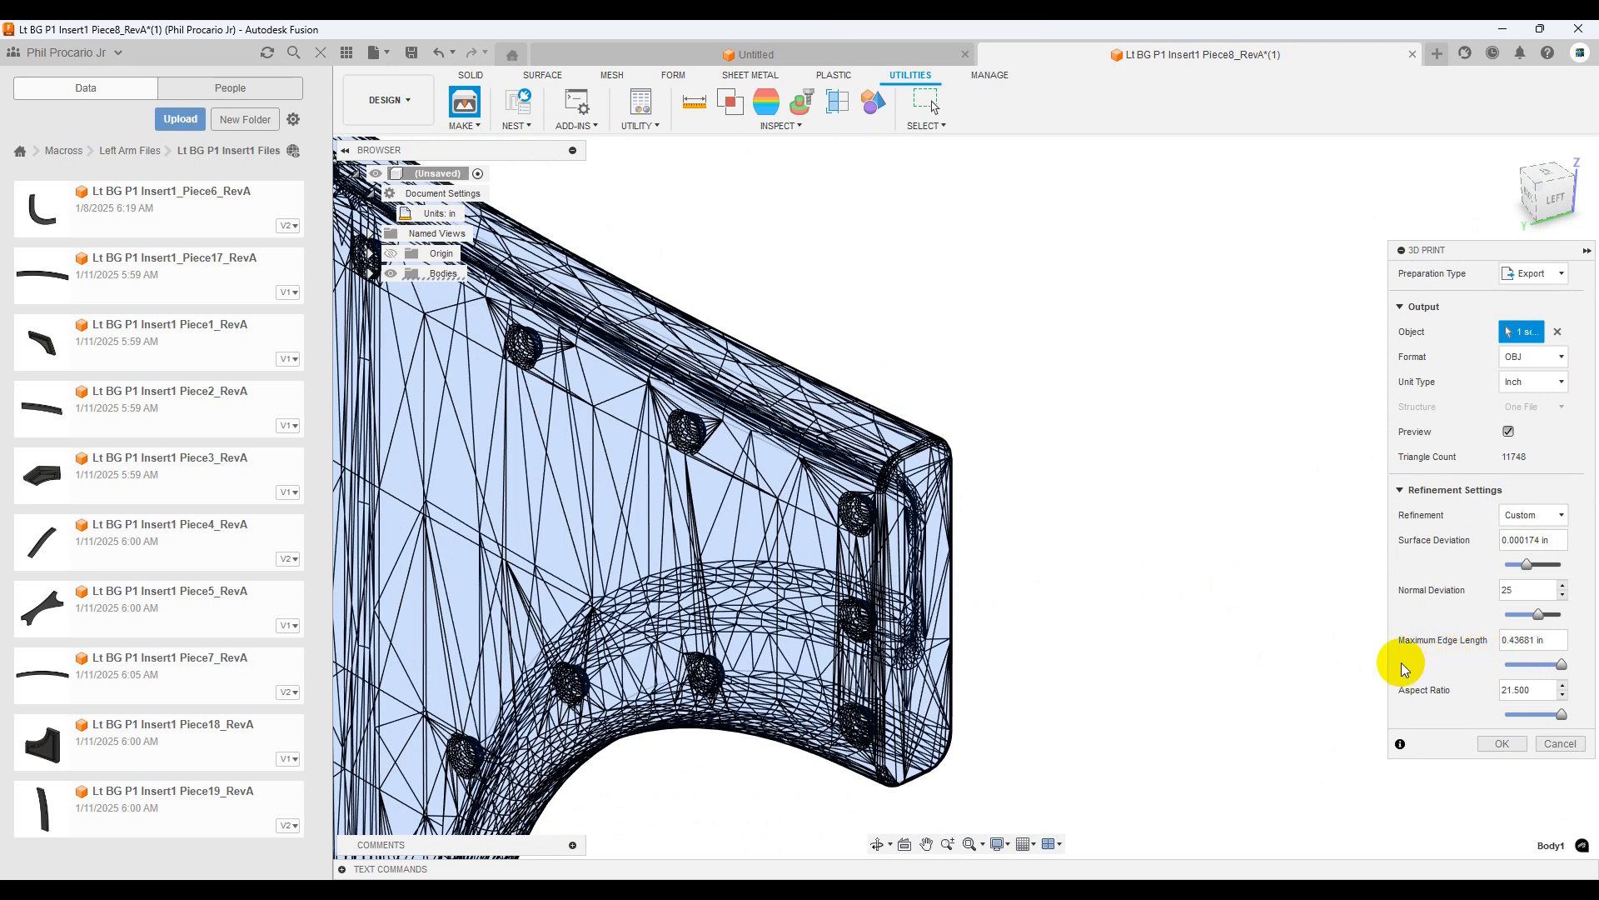
middle_drag(948, 601, 1017, 536)
scroll(1017, 436, up, 6)
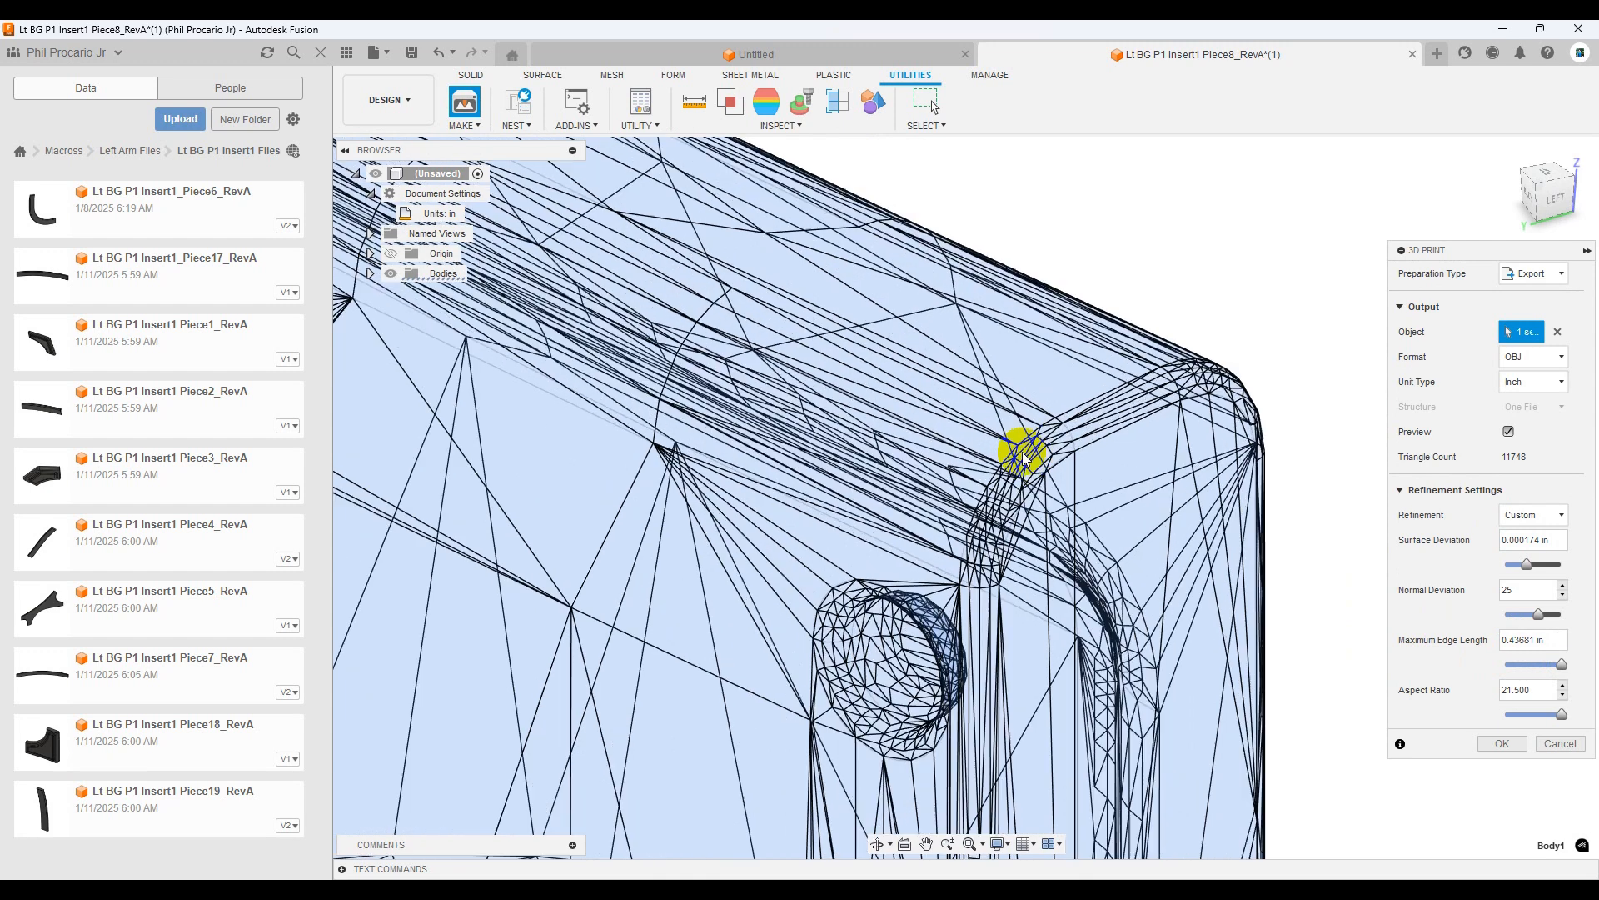
scroll(1023, 454, up, 2)
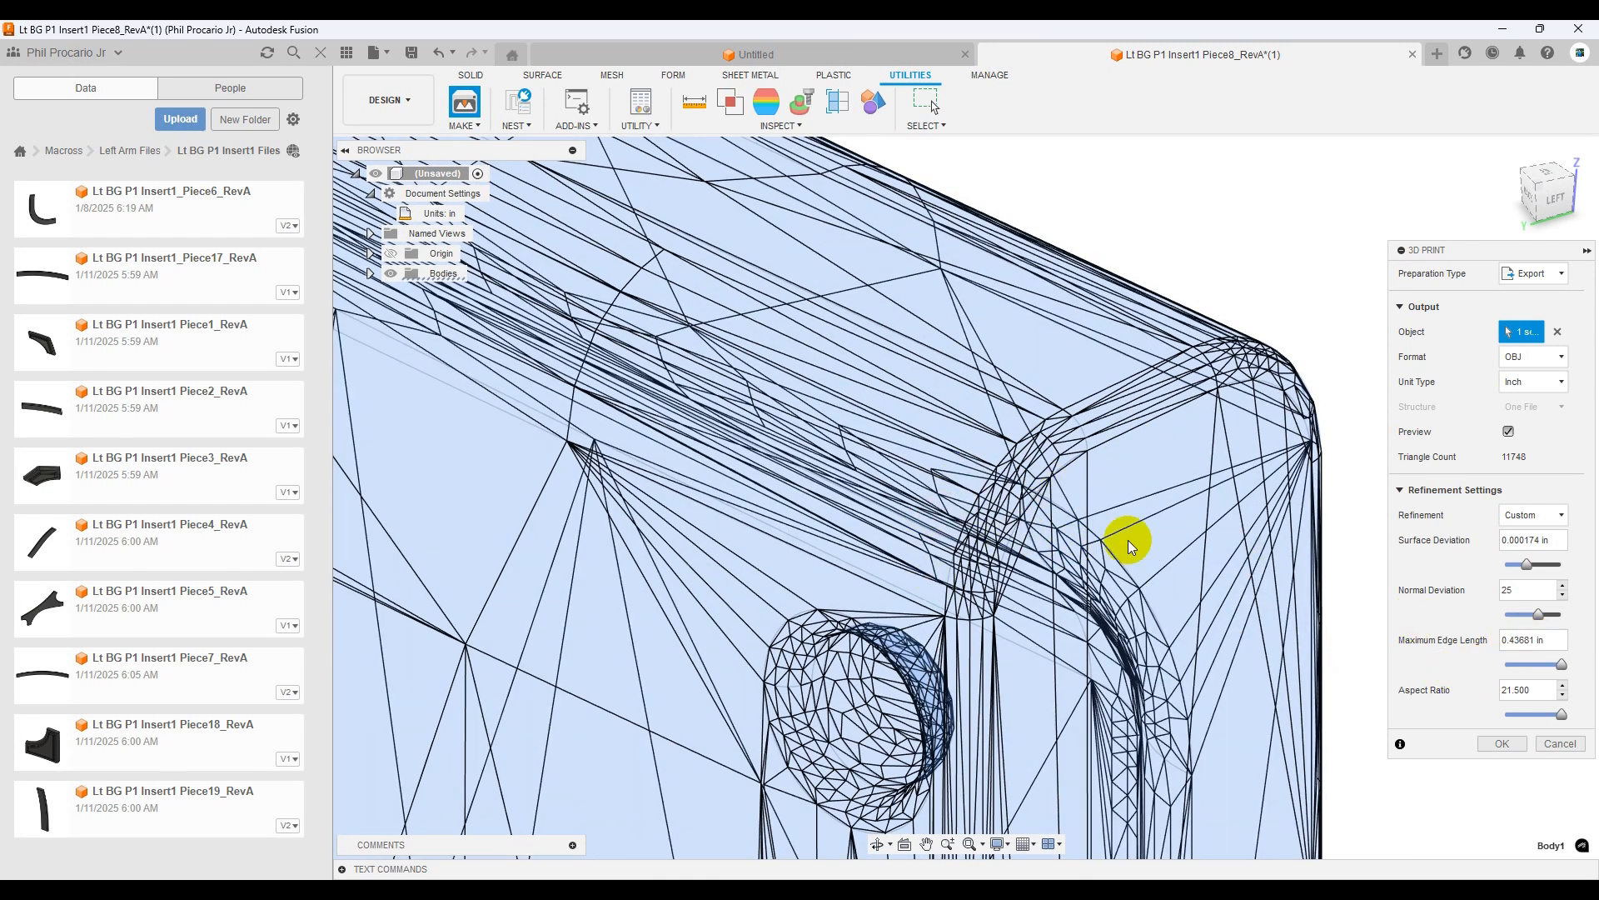
- Set the maximum edge length to 0.25 in and inspect the mesh from the end corner out to the whole plate
click(1524, 639)
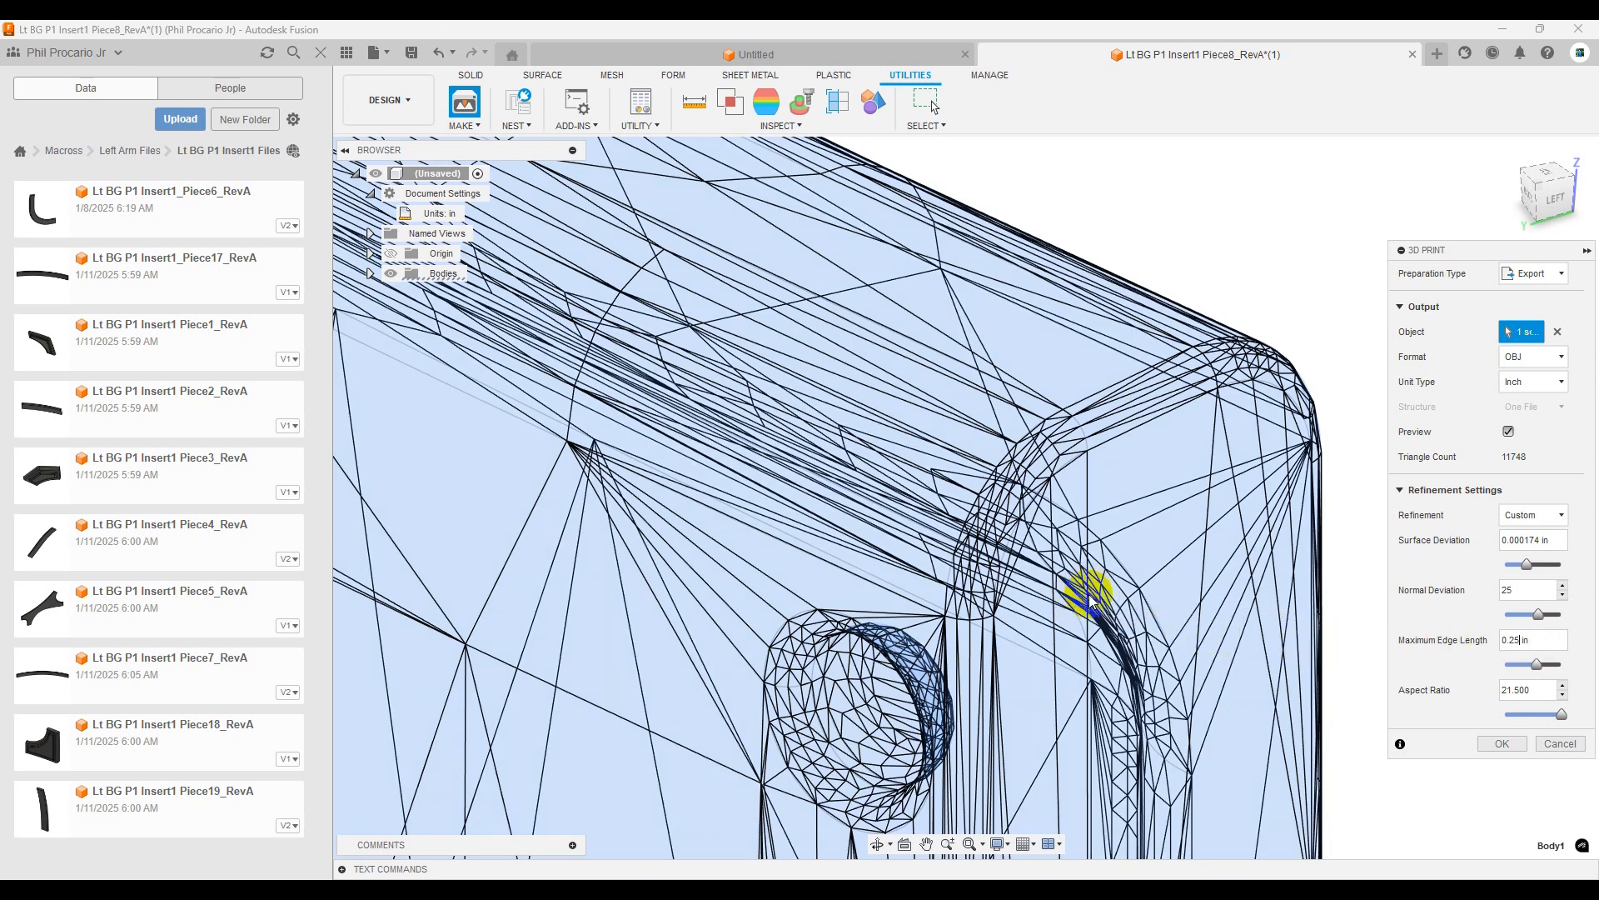
middle_drag(1047, 556, 939, 403)
scroll(956, 587, down, 6)
middle_drag(832, 611, 691, 614)
scroll(691, 614, up, 3)
scroll(690, 608, up, 5)
shift+middle_drag(671, 543, 754, 615)
scroll(842, 556, down, 3)
middle_drag(888, 475, 822, 593)
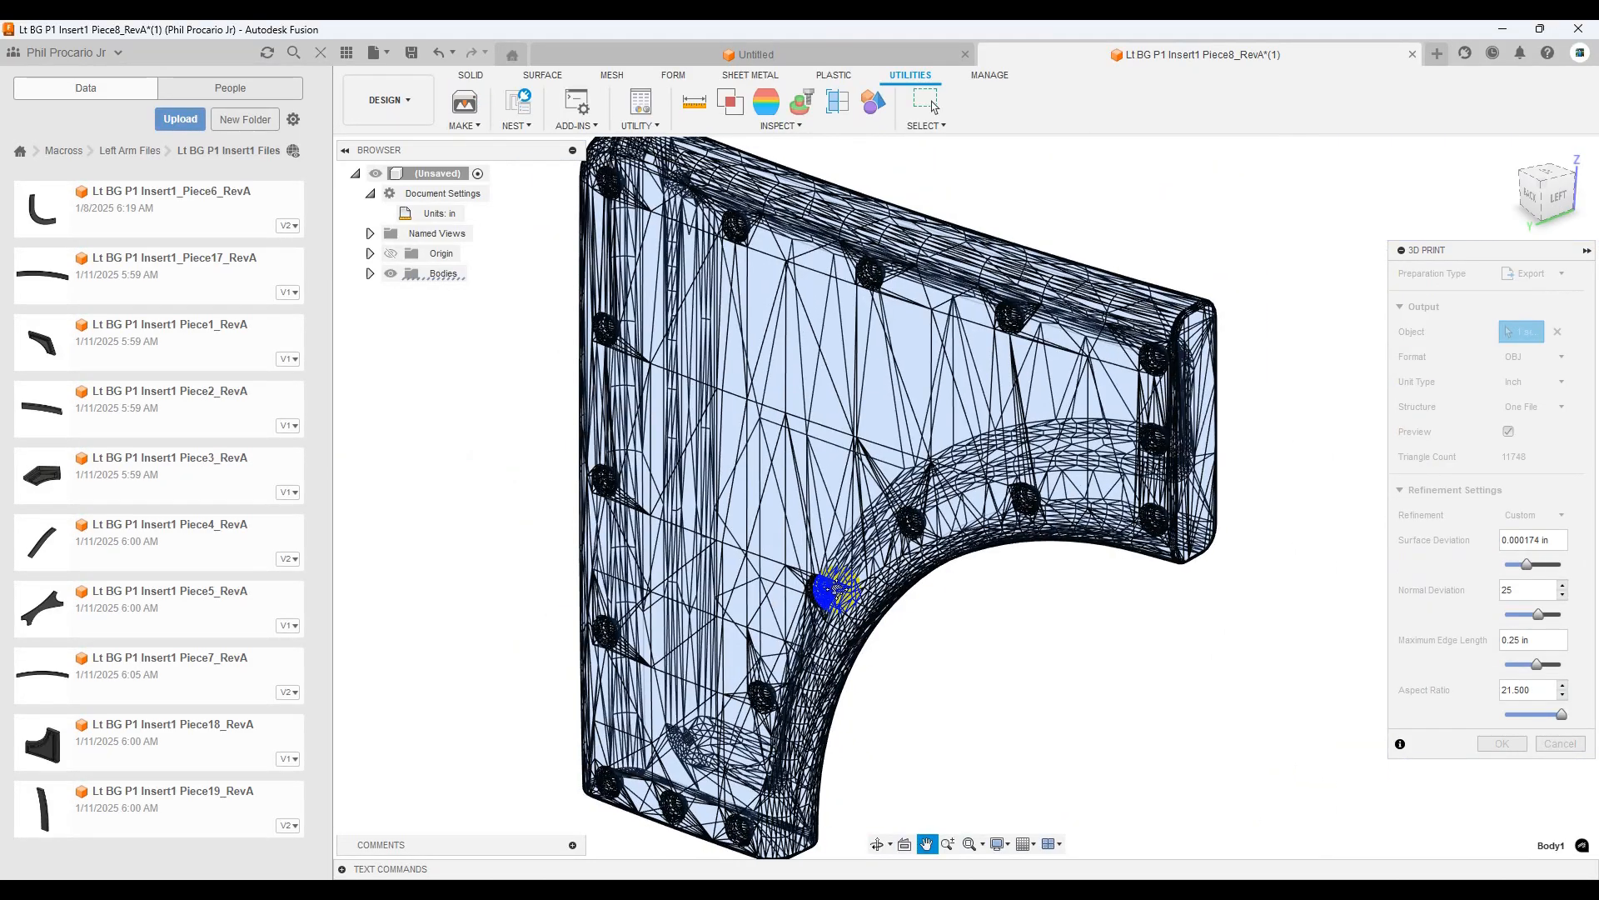